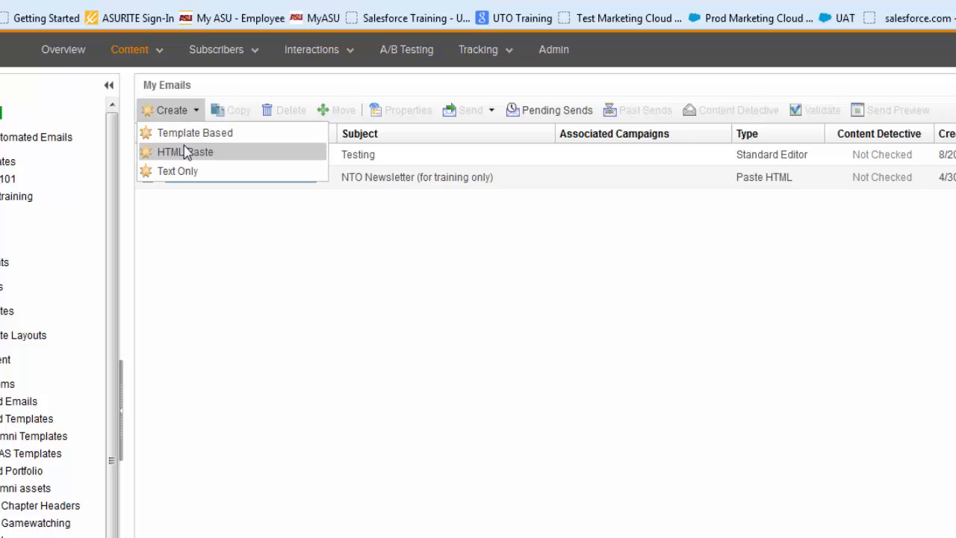
# Create a template-based email using the ASU Letterhead template from Shared Templates
pyautogui.click(186, 138)
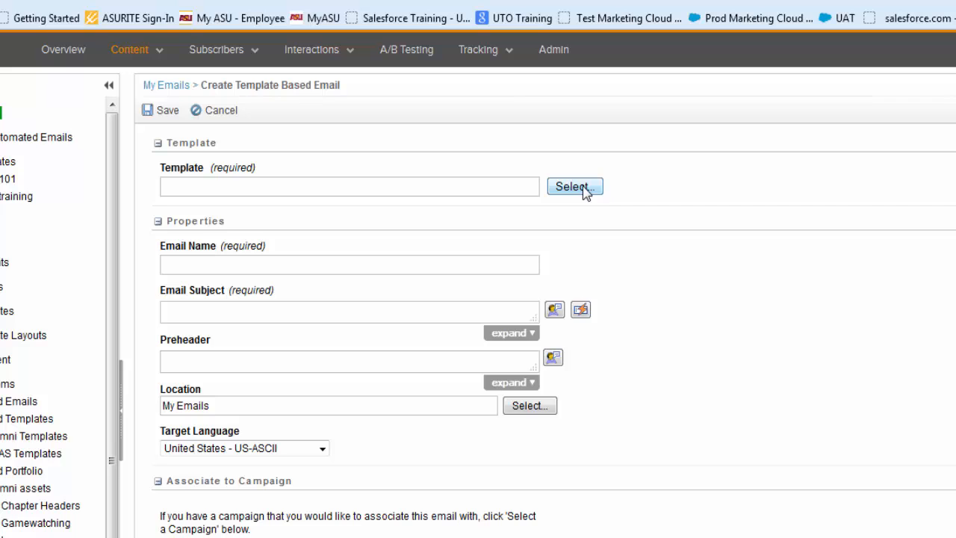
pyautogui.click(574, 187)
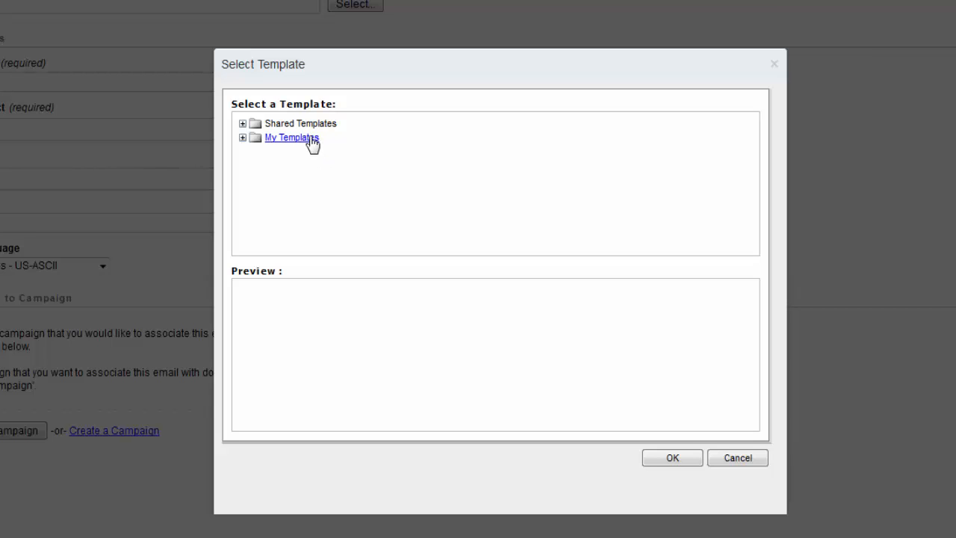
pyautogui.click(243, 123)
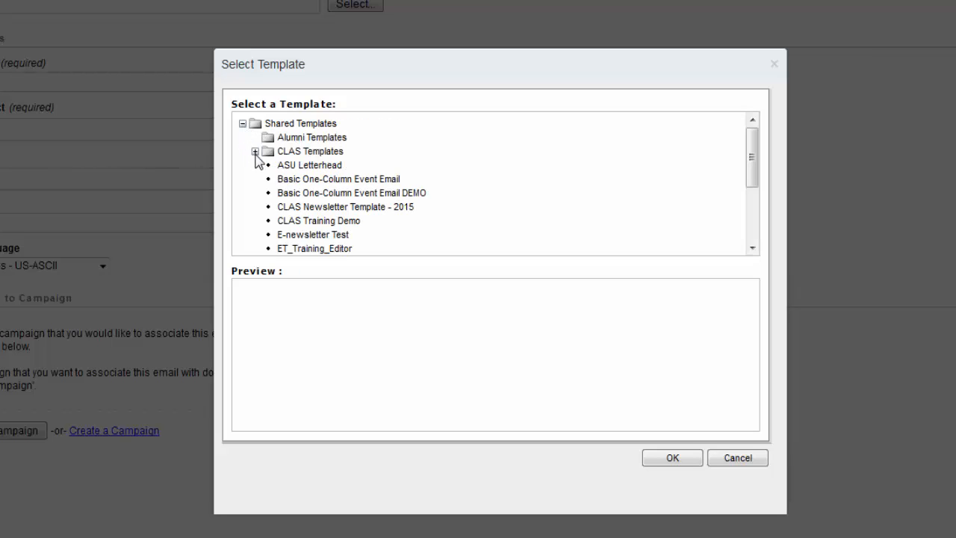
pyautogui.click(304, 166)
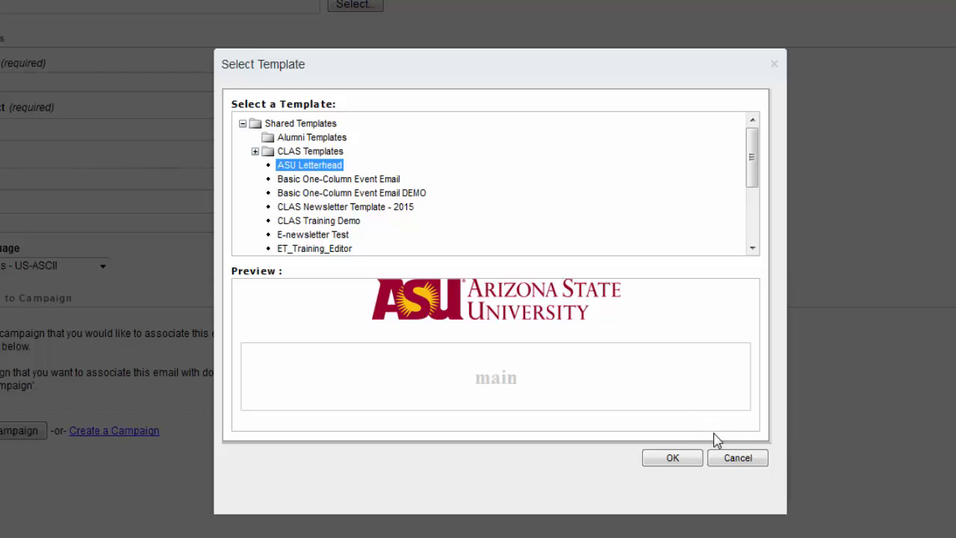
pyautogui.click(689, 458)
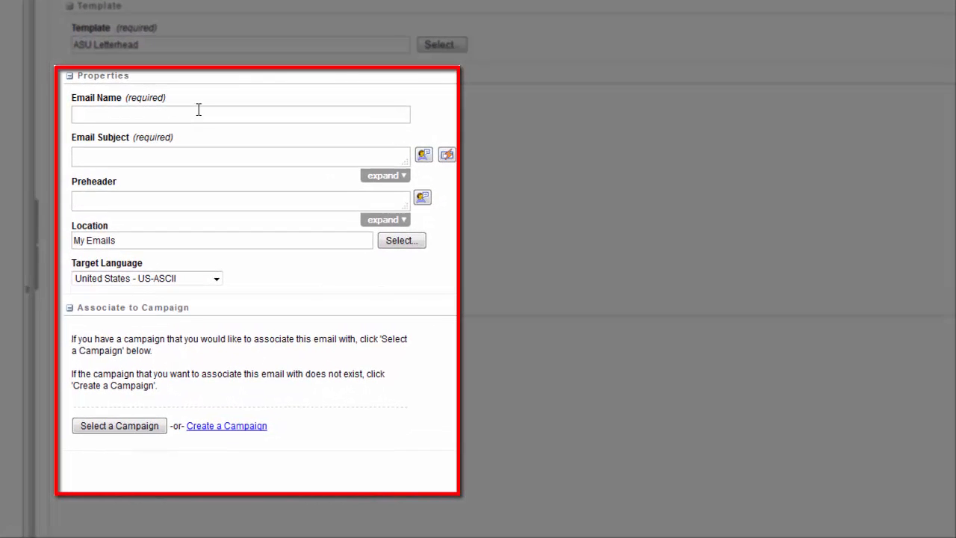
# Name the email "Test for Training" and set its subject to "Subject line is written for recipient"
pyautogui.write('Test for Training')
pyautogui.click(319, 157)
pyautogui.write('Subject line is wr')
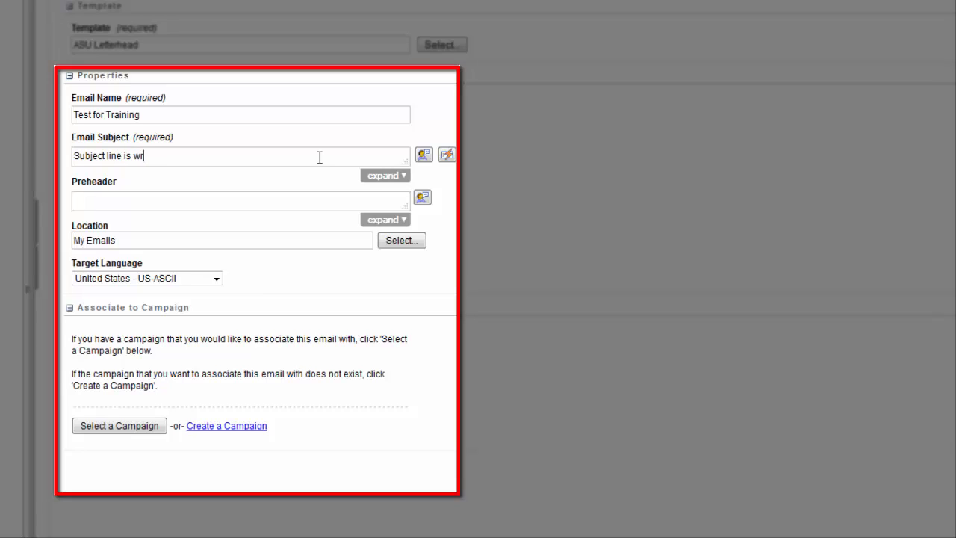
pyautogui.write('itten for recipient')
# Enter "Be sure to test your preheader" as the email's preheader
pyautogui.click(285, 200)
pyautogui.write('Be sure t')
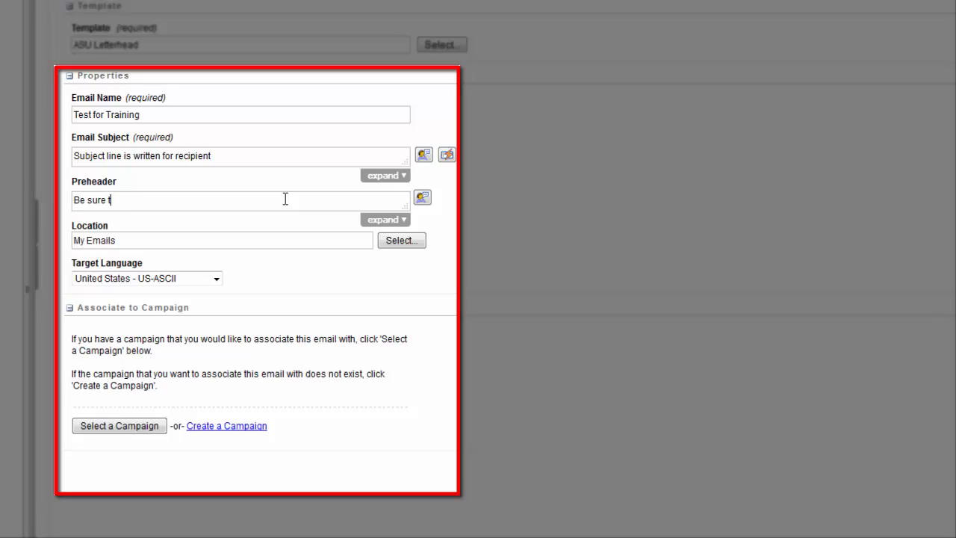
pyautogui.write('o test your preheard')
pyautogui.press('BackSpace')
pyautogui.press('BackSpace')
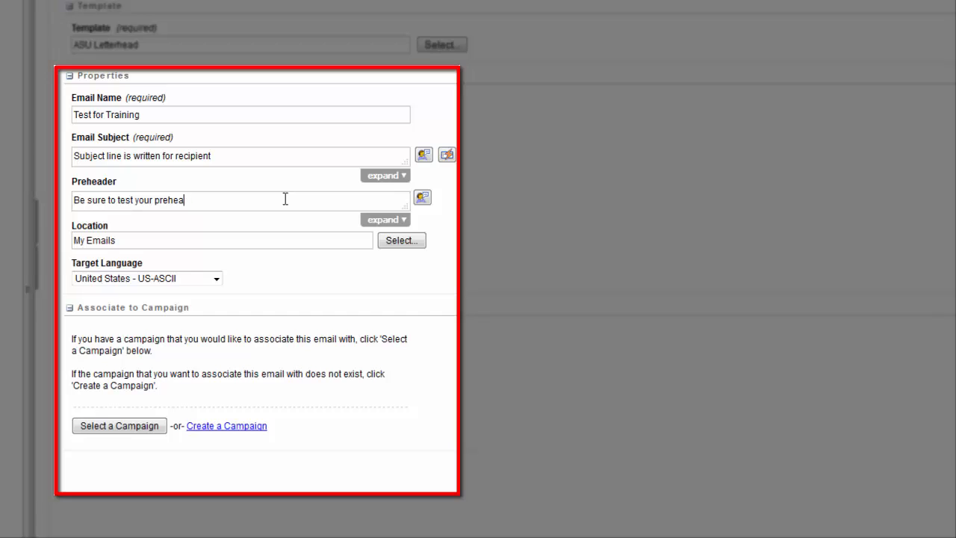
pyautogui.write('der')
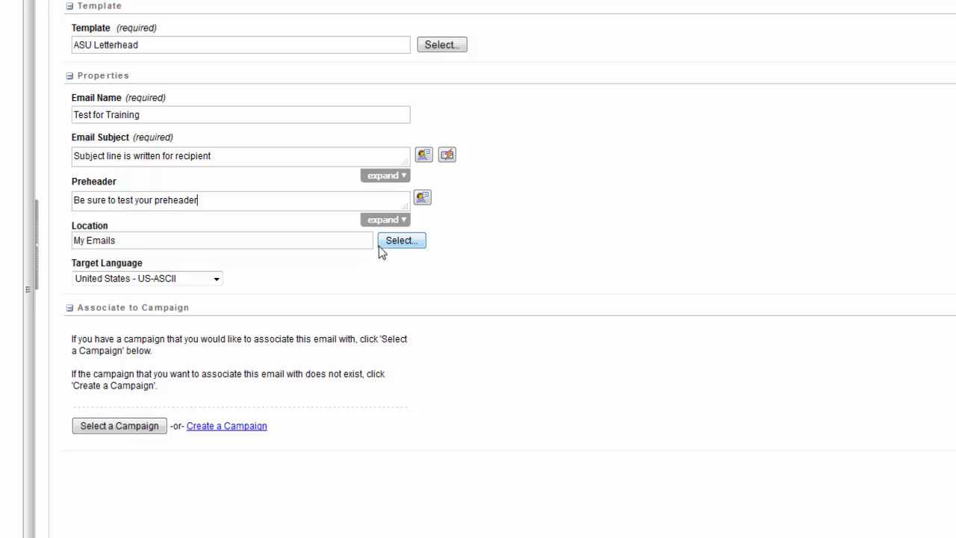
# Look through the storage folders under My Emails and Shared Emails and the target language options
pyautogui.click(386, 241)
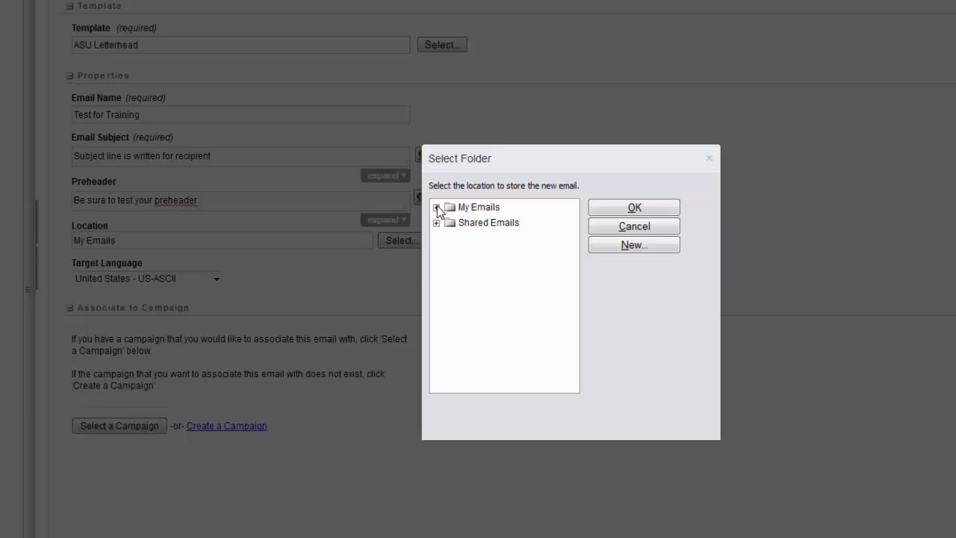
pyautogui.click(436, 208)
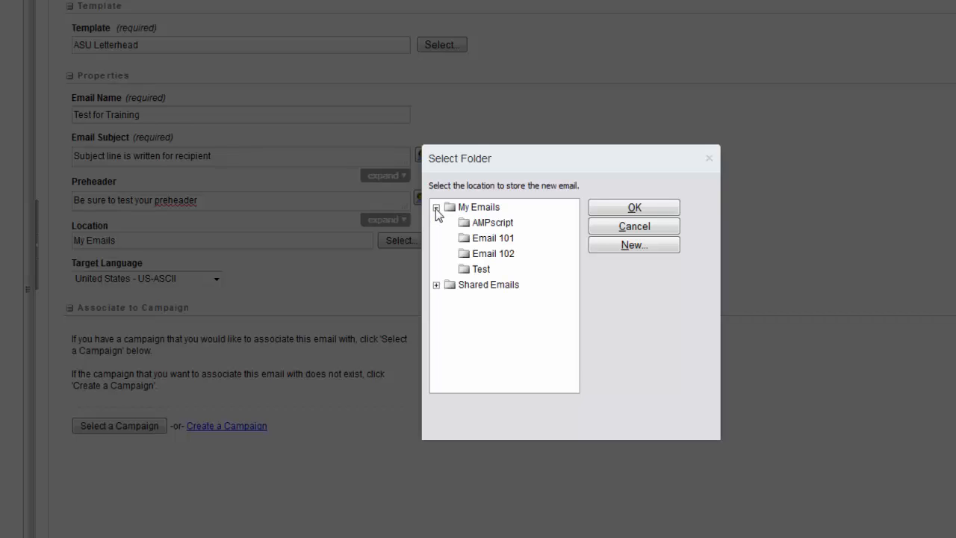
pyautogui.click(436, 285)
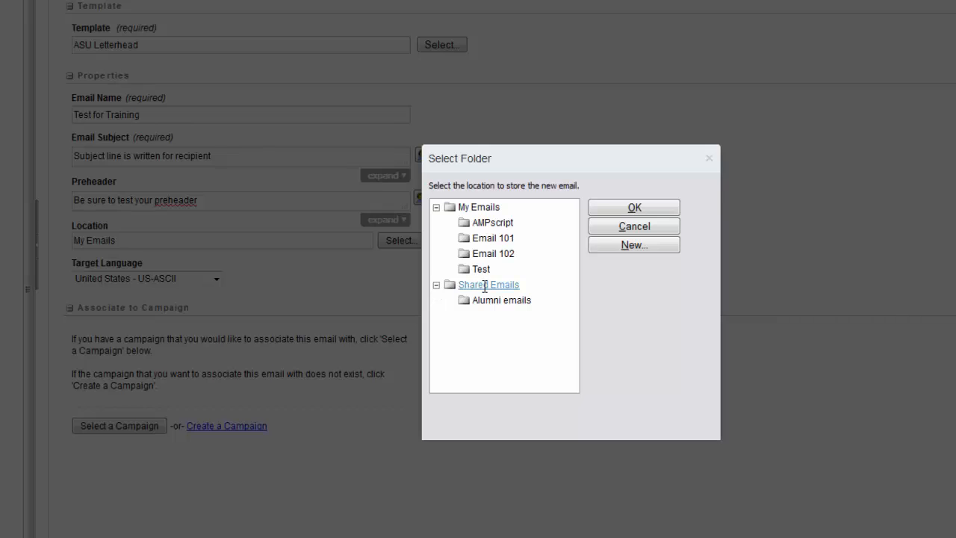
pyautogui.click(626, 230)
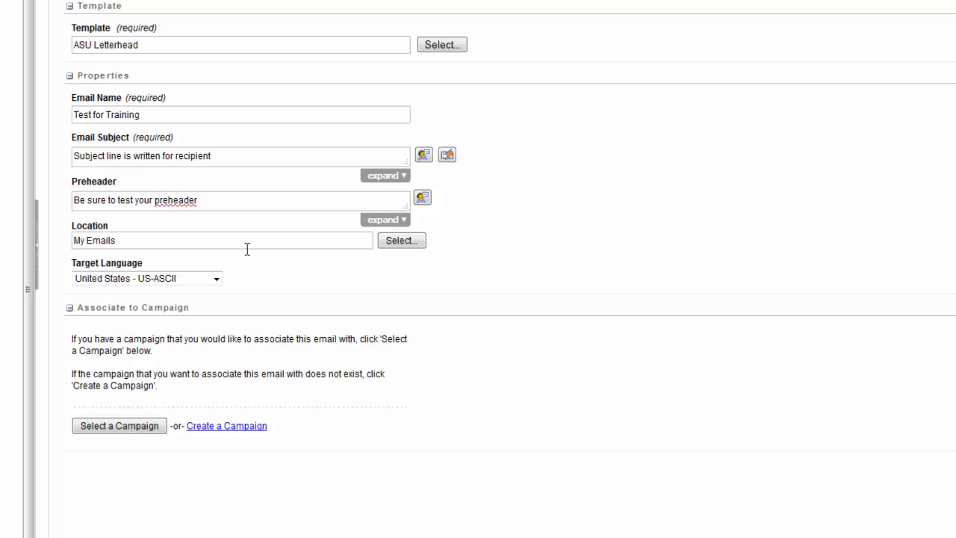
pyautogui.click(216, 283)
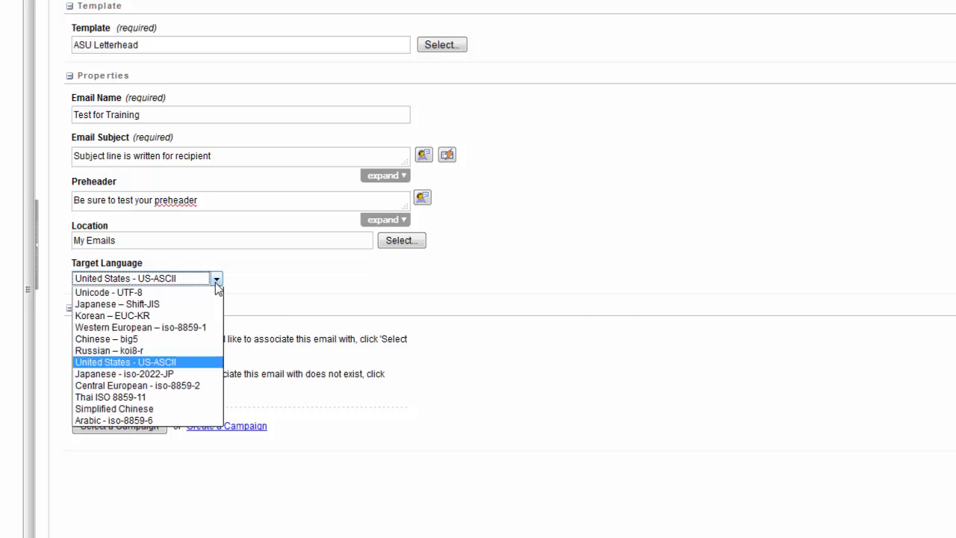
pyautogui.click(254, 330)
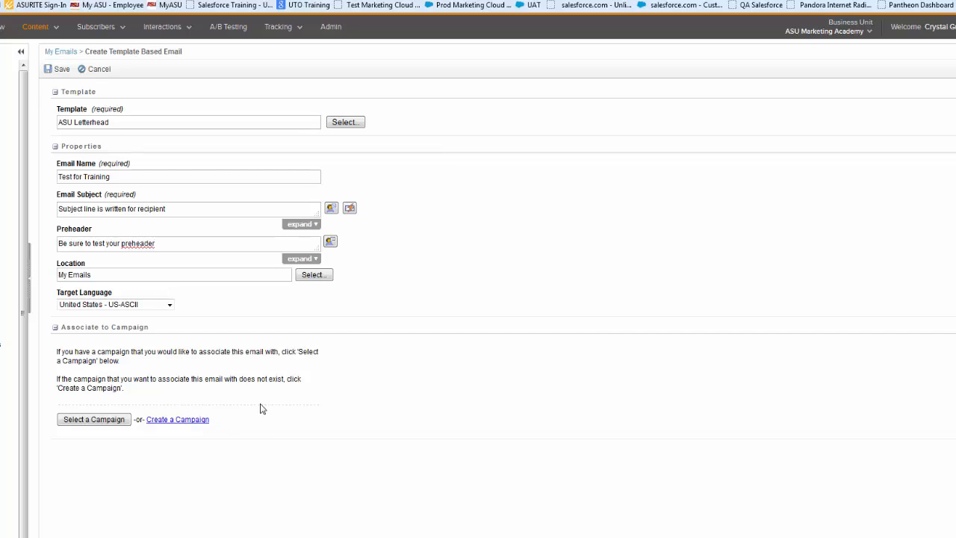
# Save the email and start new content in the main area with the Image Right layout
pyautogui.click(54, 71)
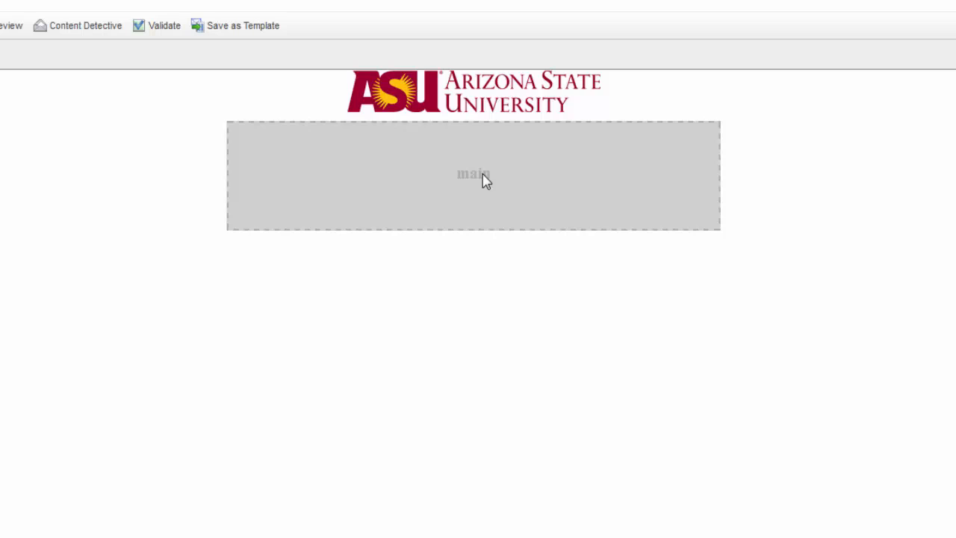
pyautogui.click(484, 180)
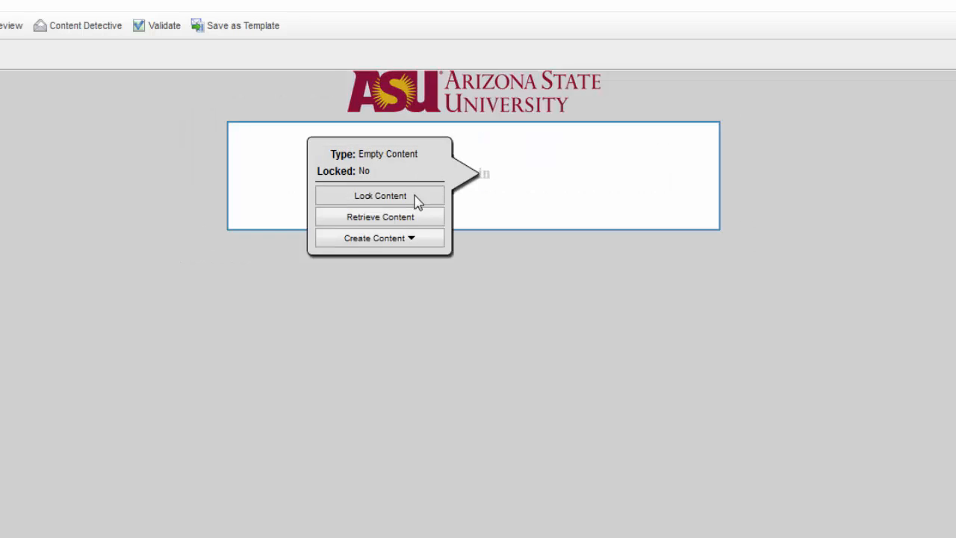
pyautogui.click(412, 242)
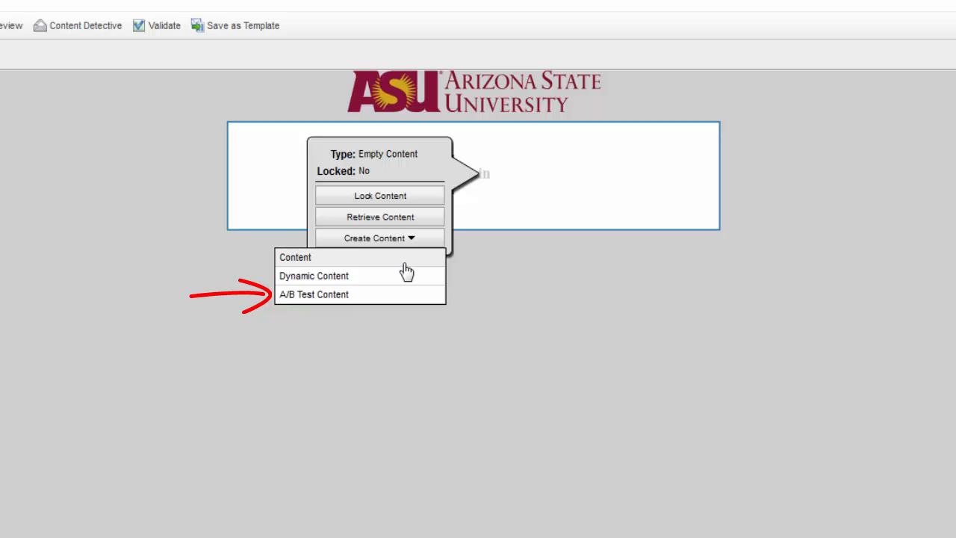
pyautogui.click(302, 259)
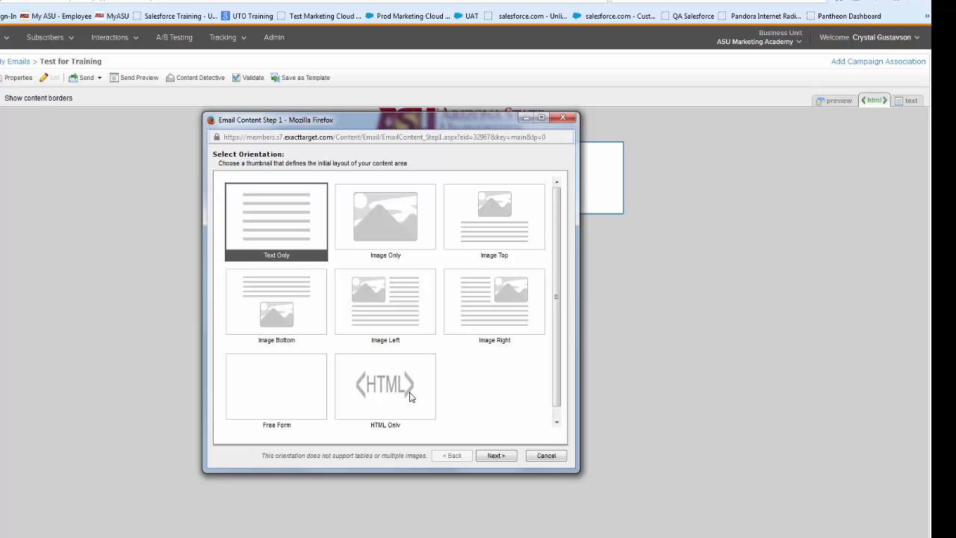
pyautogui.click(482, 306)
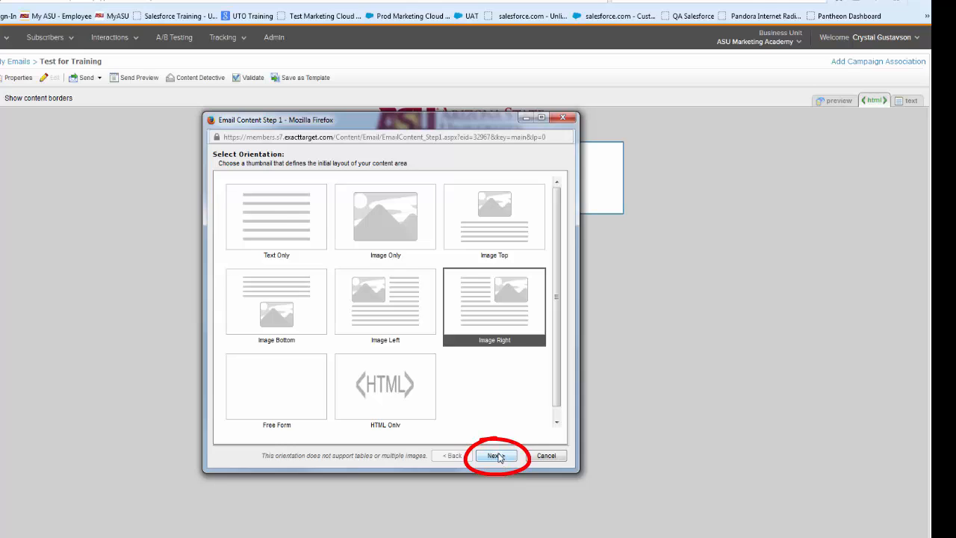
pyautogui.click(497, 456)
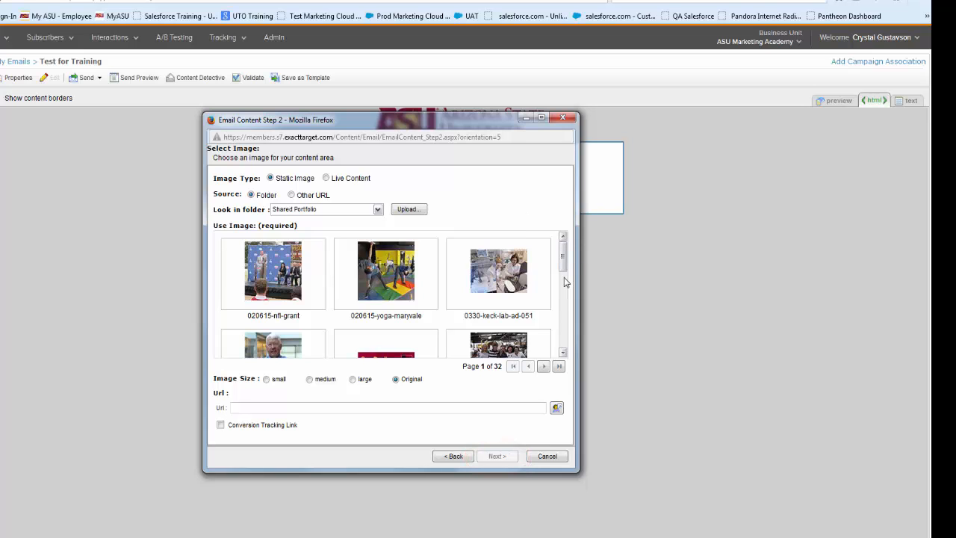
# Browse the Portfolio folder tree and the images in the Alumni assets Logos and Shared Portfolio Logos folders
pyautogui.moveTo(563, 264)
pyautogui.mouseDown()
pyautogui.moveTo(563, 346)
pyautogui.moveTo(564, 266)
pyautogui.mouseUp()
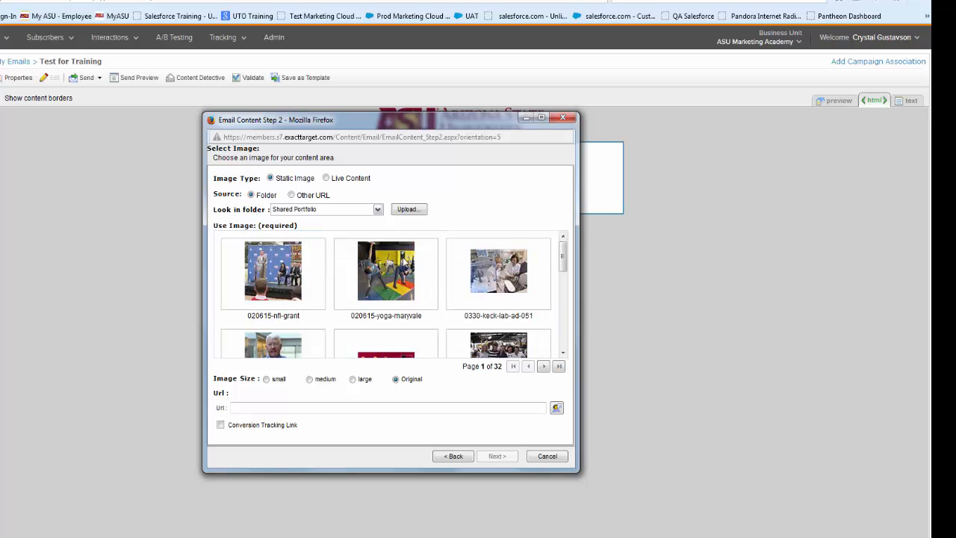
pyautogui.click(317, 210)
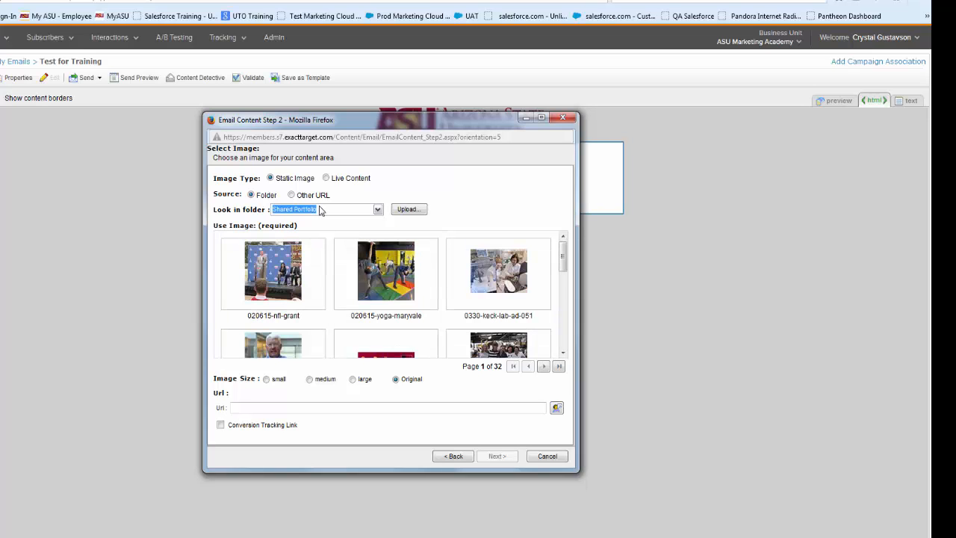
pyautogui.click(379, 211)
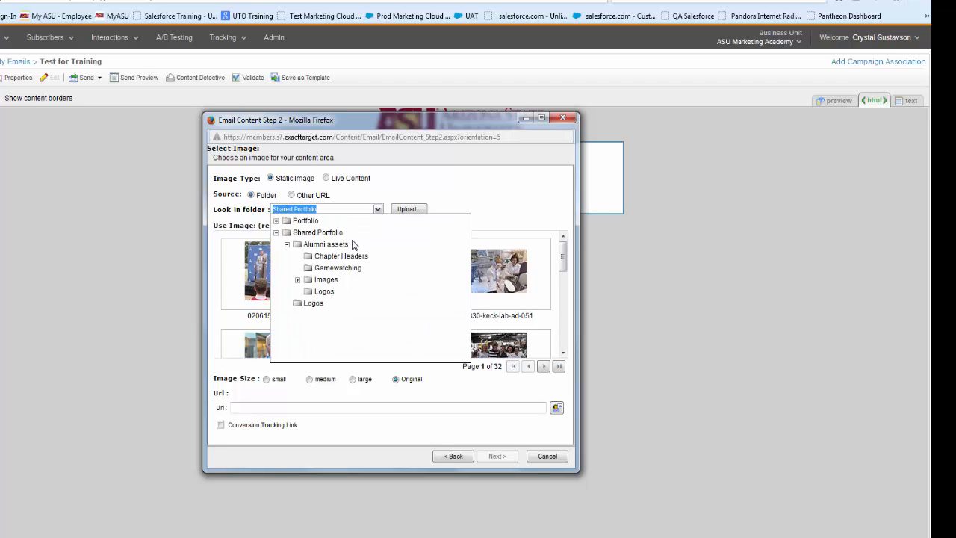
pyautogui.click(276, 222)
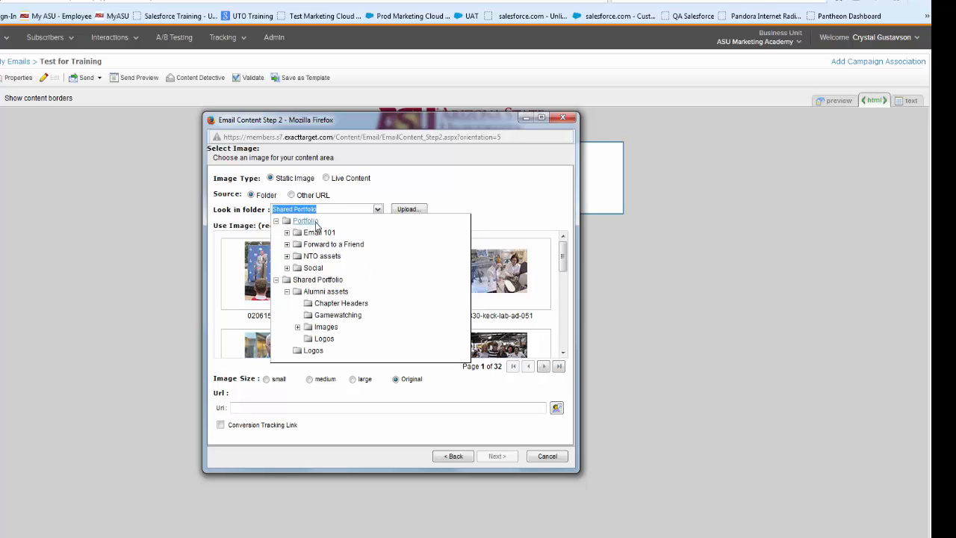
pyautogui.click(287, 255)
pyautogui.scroll(-2, 303, 310)
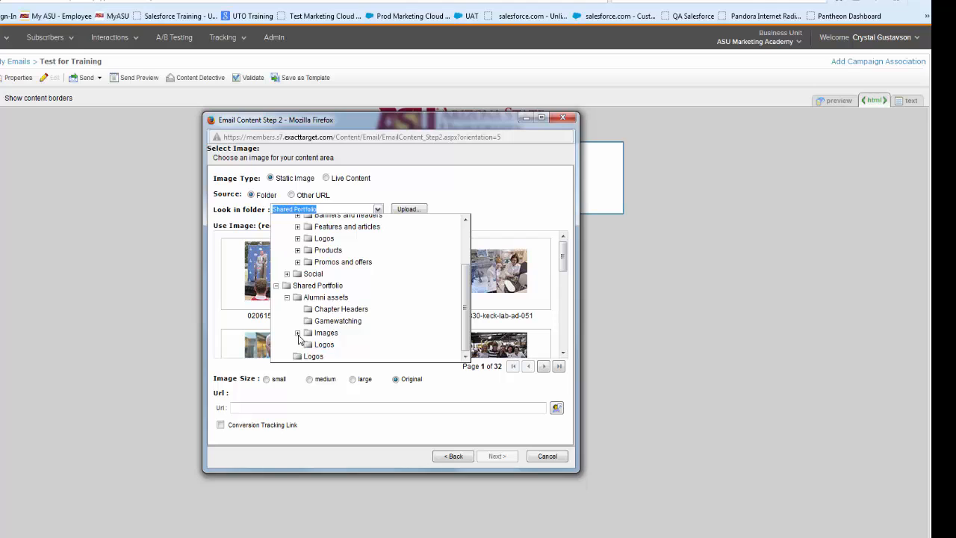
pyautogui.click(325, 347)
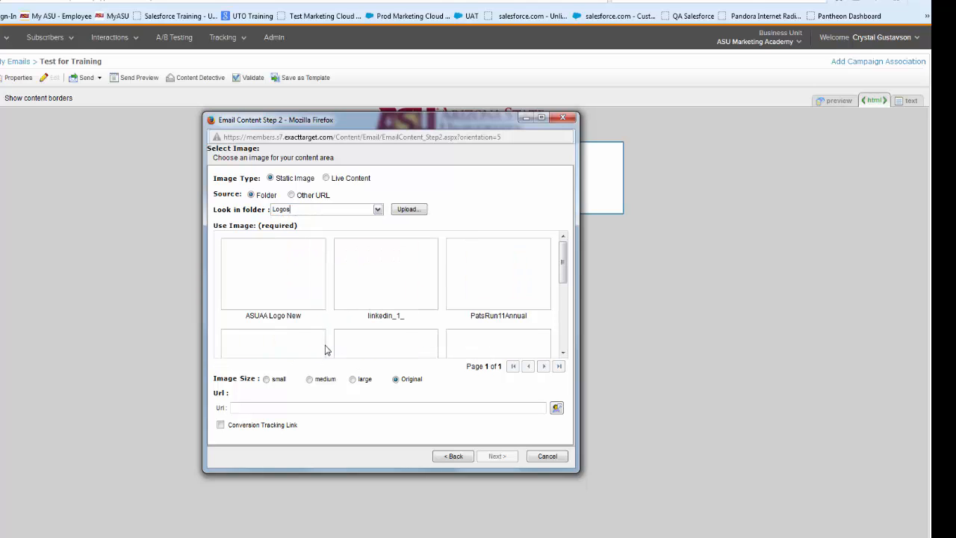
pyautogui.moveTo(561, 269)
pyautogui.mouseDown()
pyautogui.moveTo(555, 333)
pyautogui.moveTo(550, 261)
pyautogui.mouseUp()
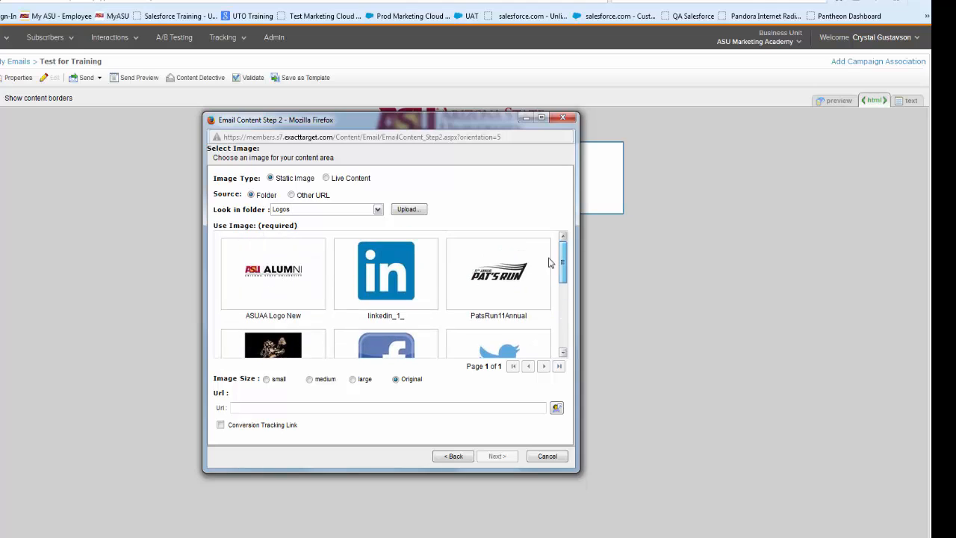
pyautogui.click(377, 209)
pyautogui.click(310, 358)
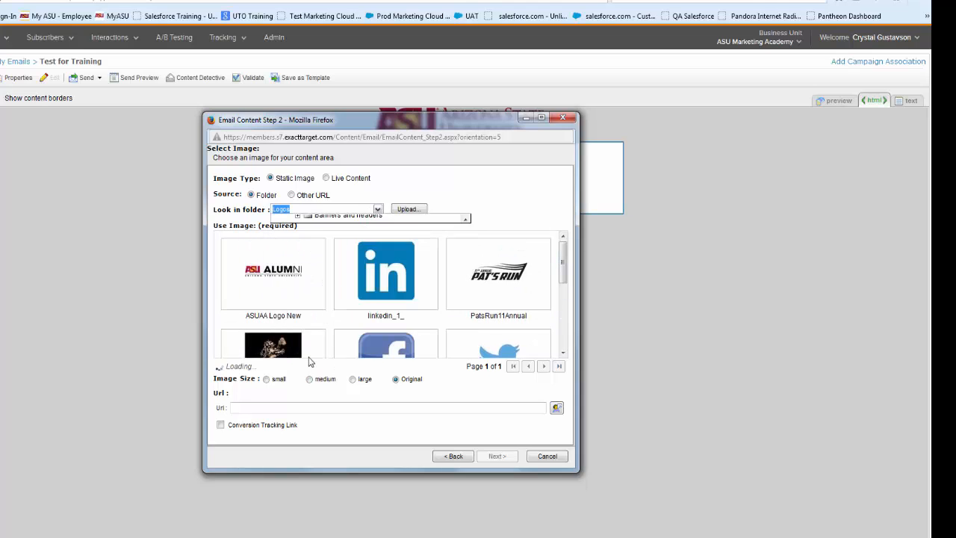
pyautogui.moveTo(565, 293); pyautogui.dragTo(564, 253)
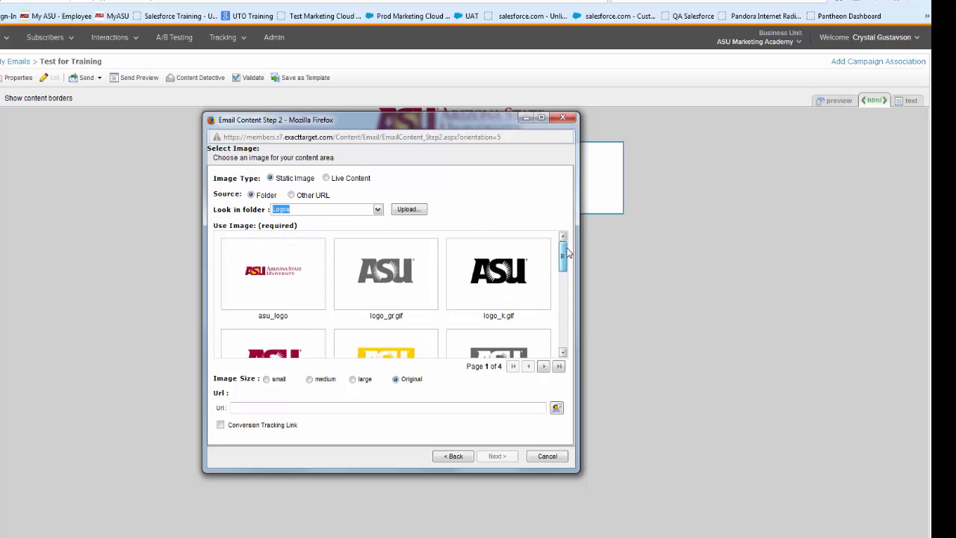
# Choose the image COOR bldg.jpg from the Email 101 folder in Portfolio for the content area
pyautogui.click(379, 210)
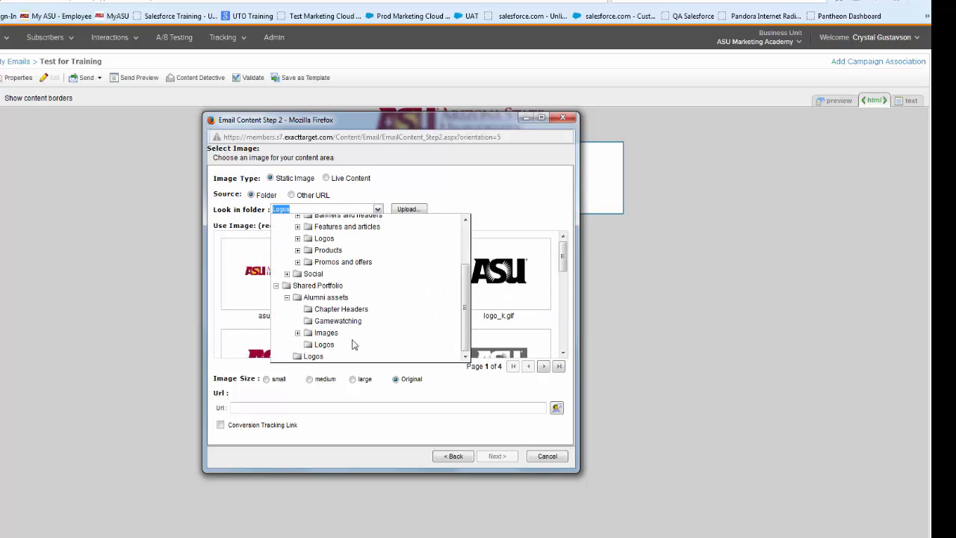
pyautogui.click(297, 332)
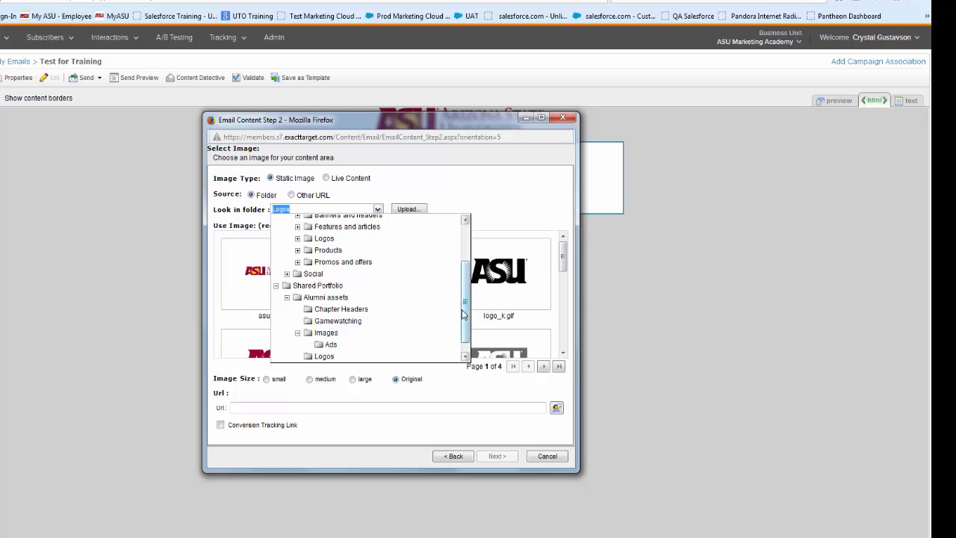
pyautogui.moveTo(463, 314); pyautogui.dragTo(464, 331)
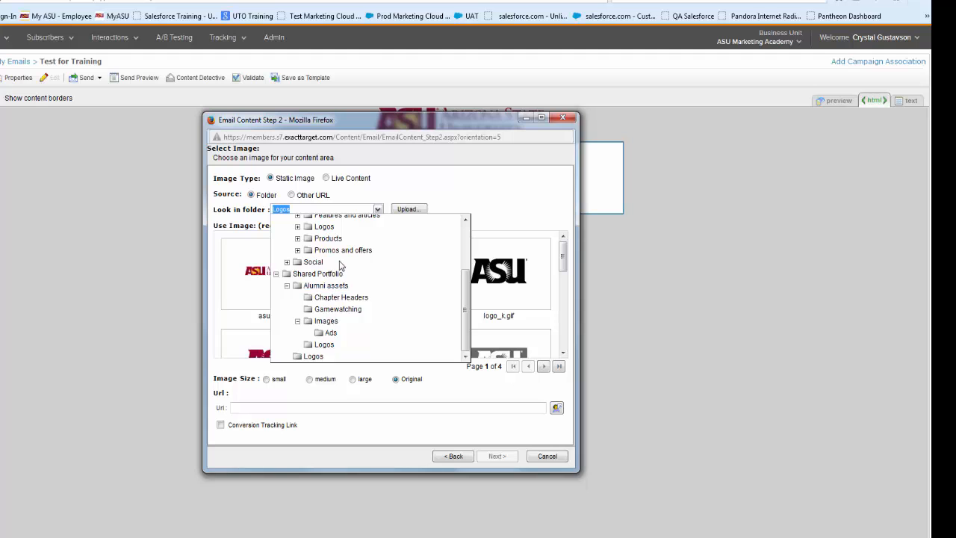
pyautogui.scroll(5, 336, 258)
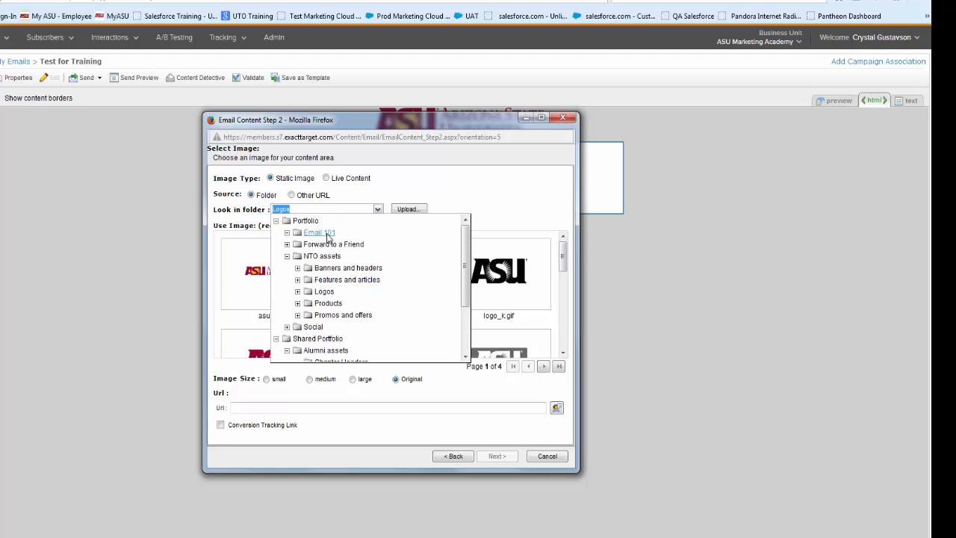
pyautogui.click(319, 233)
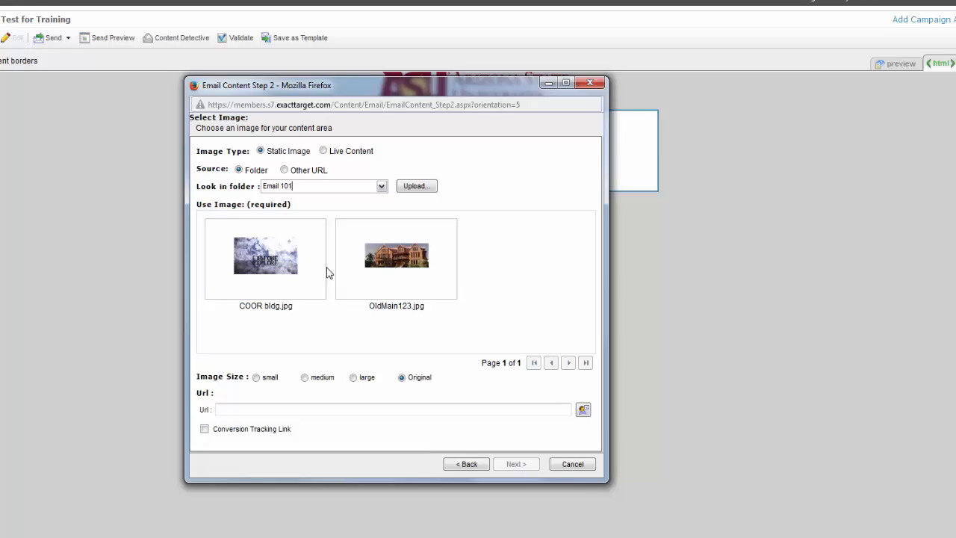
pyautogui.click(318, 275)
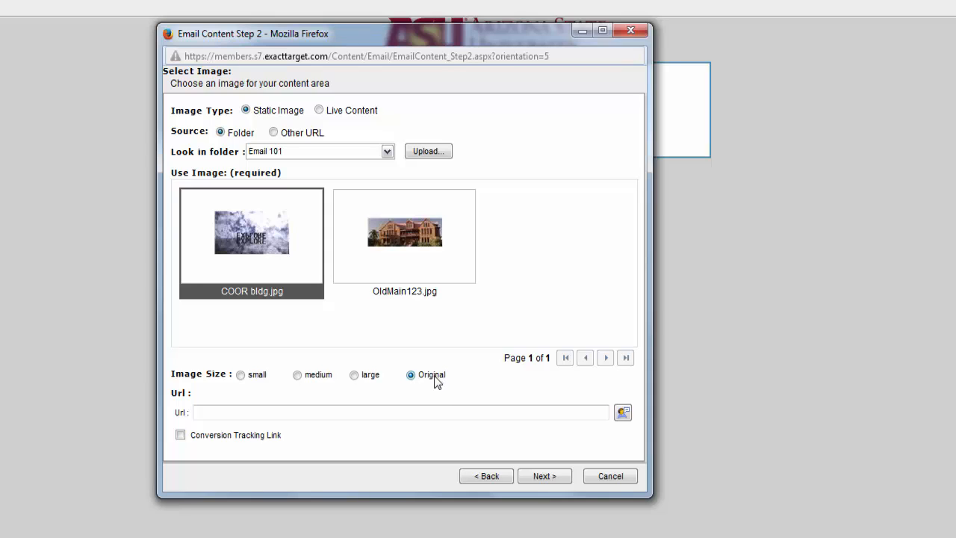
# Try the small, medium and large image sizes for the content image and return to Original
pyautogui.click(354, 375)
pyautogui.click(241, 375)
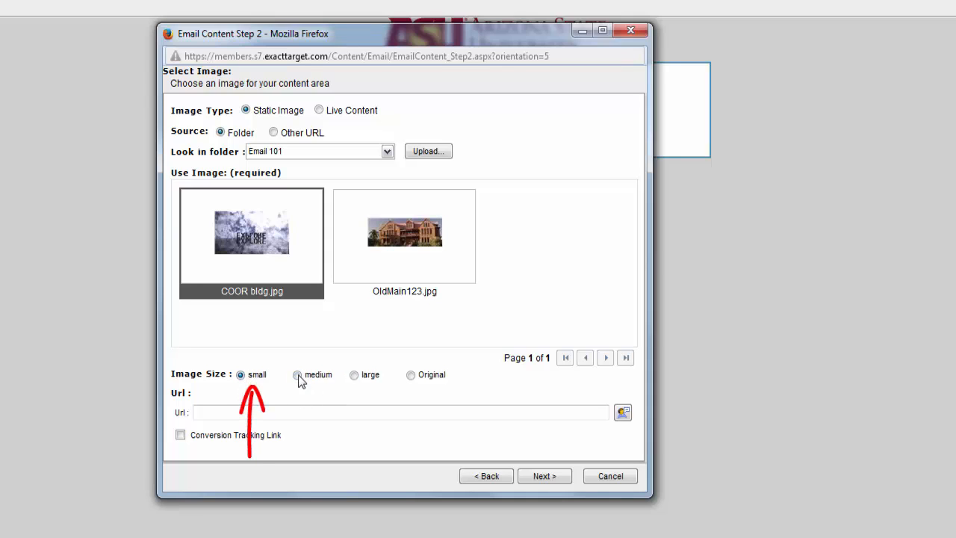
pyautogui.click(297, 375)
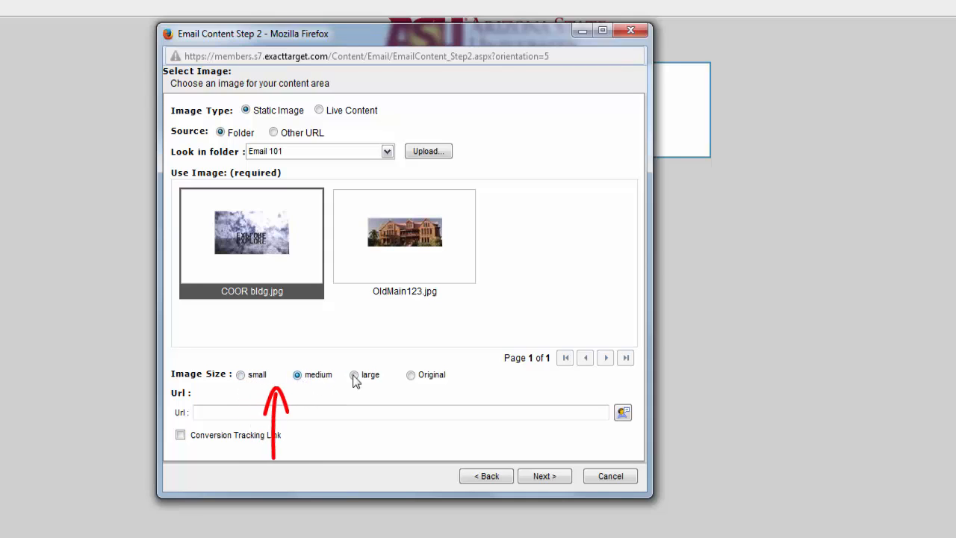
pyautogui.click(413, 376)
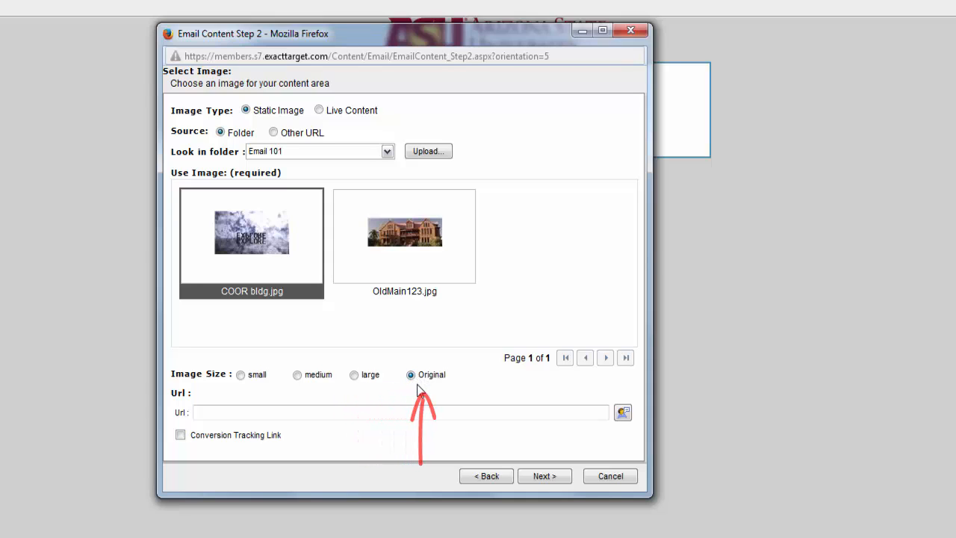
pyautogui.click(446, 416)
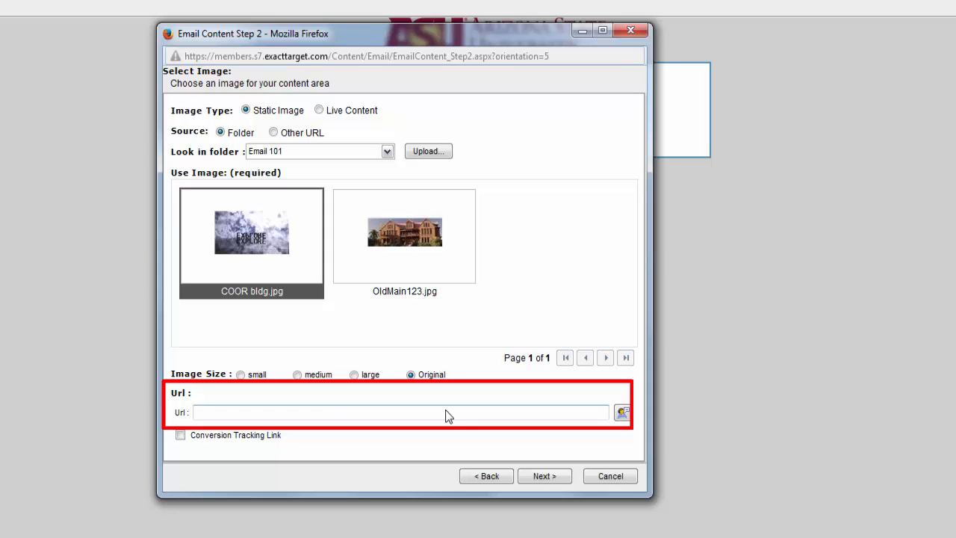
pyautogui.write('www. asu.edu')
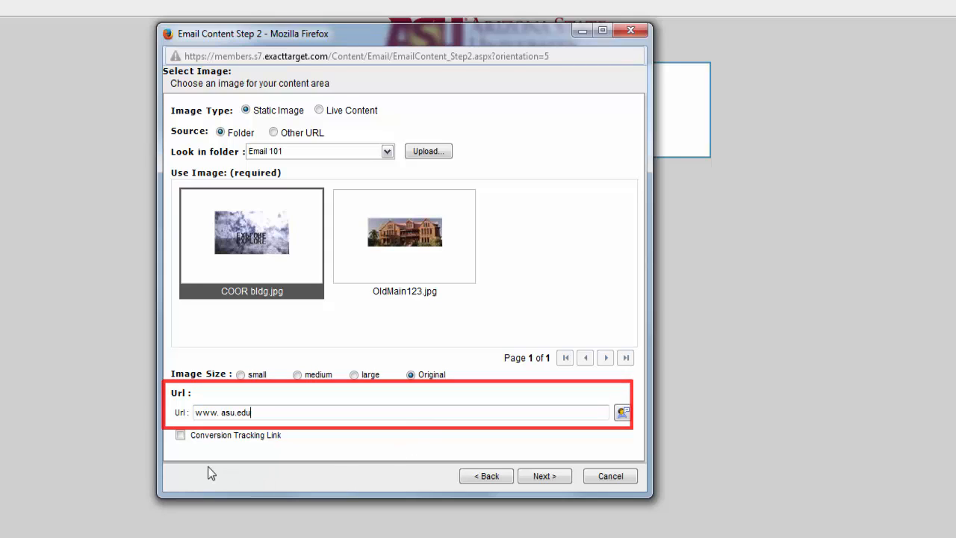
pyautogui.click(180, 436)
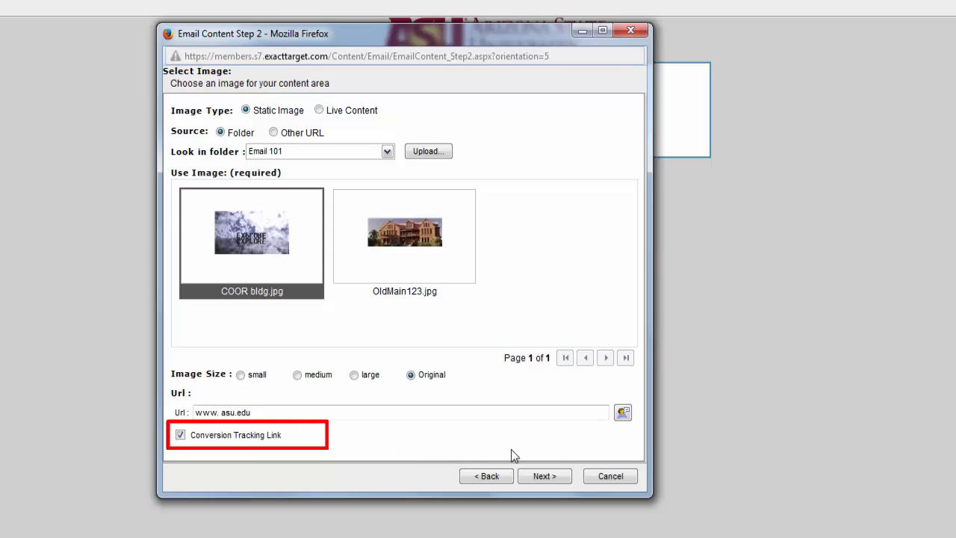
pyautogui.click(562, 483)
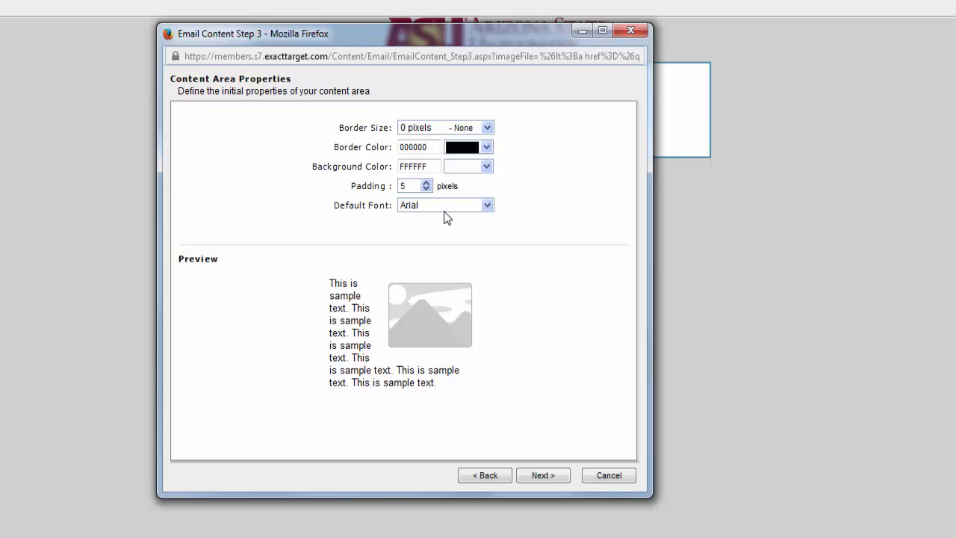
pyautogui.click(556, 479)
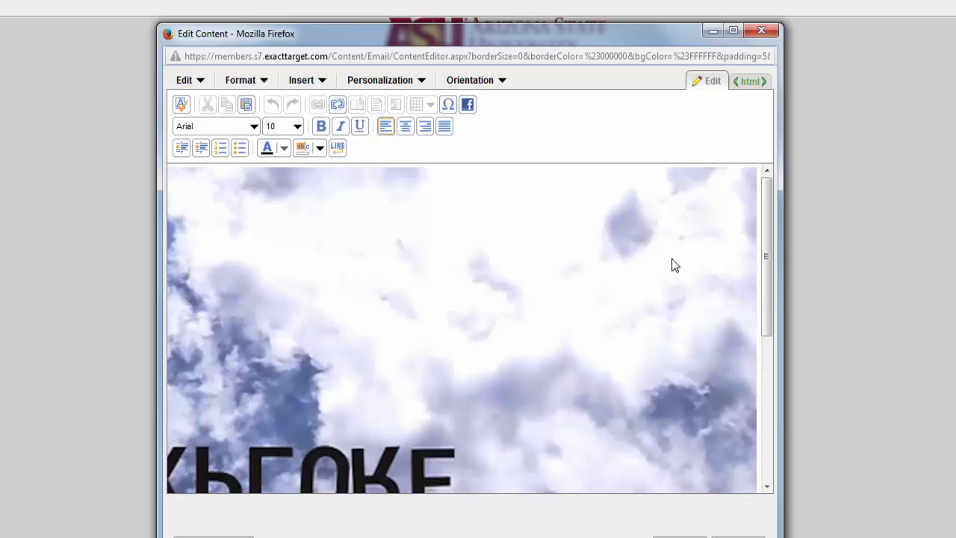
# Open the properties of the inserted image and set its size to Large
pyautogui.click(673, 266)
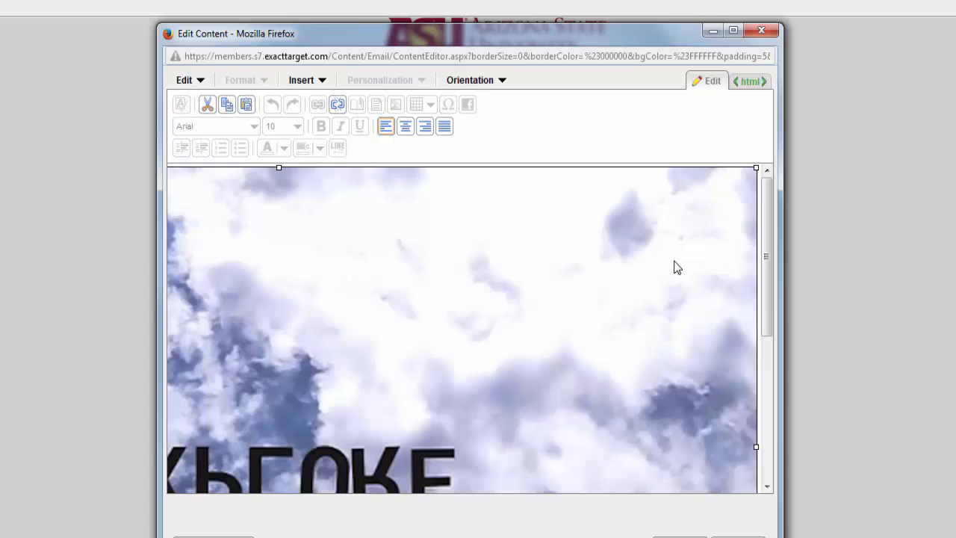
pyautogui.rightClick(673, 262)
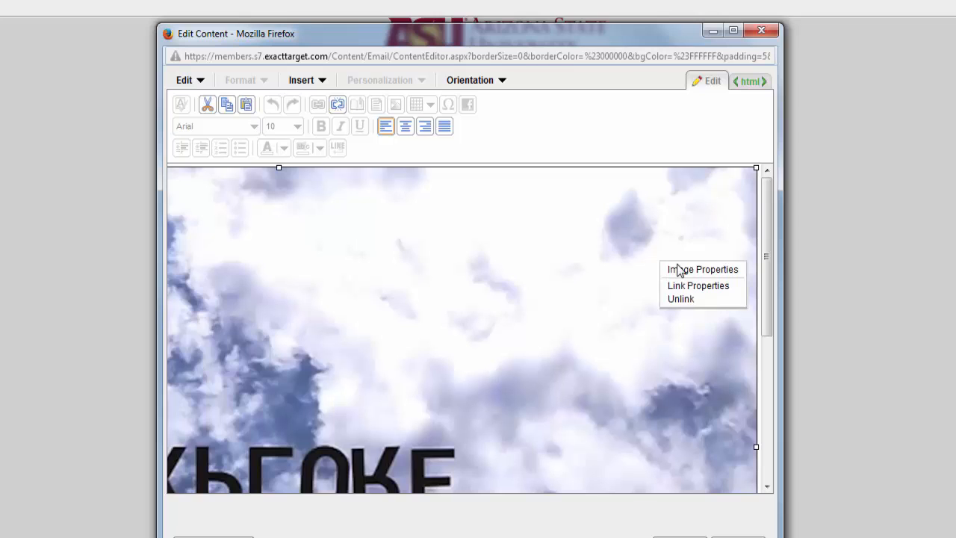
pyautogui.click(681, 272)
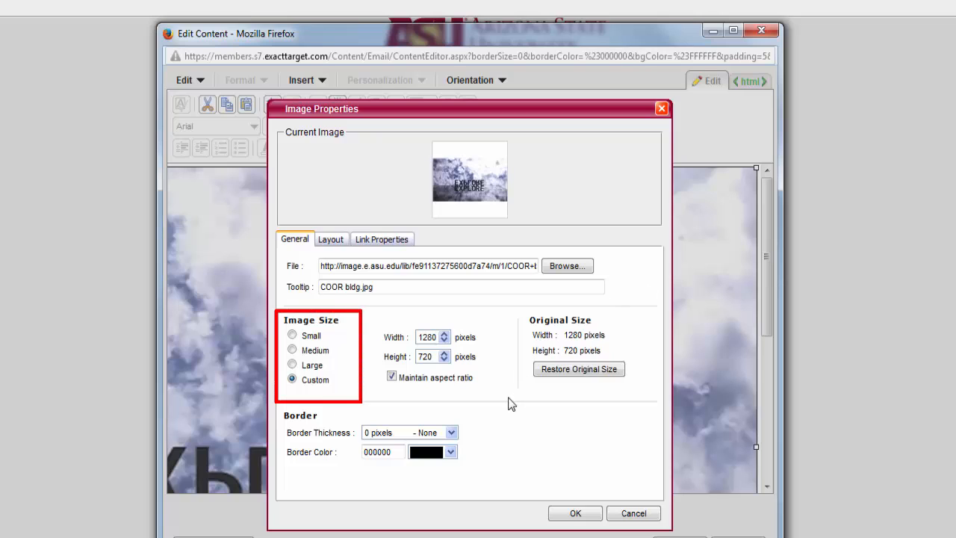
pyautogui.click(311, 366)
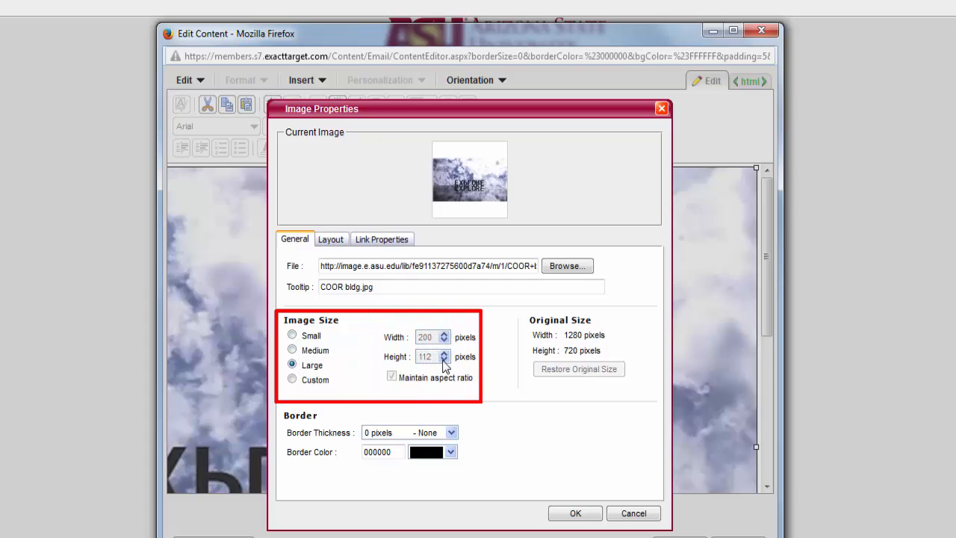
# Try a slightly larger custom width for the image and return its size to Large
pyautogui.click(292, 380)
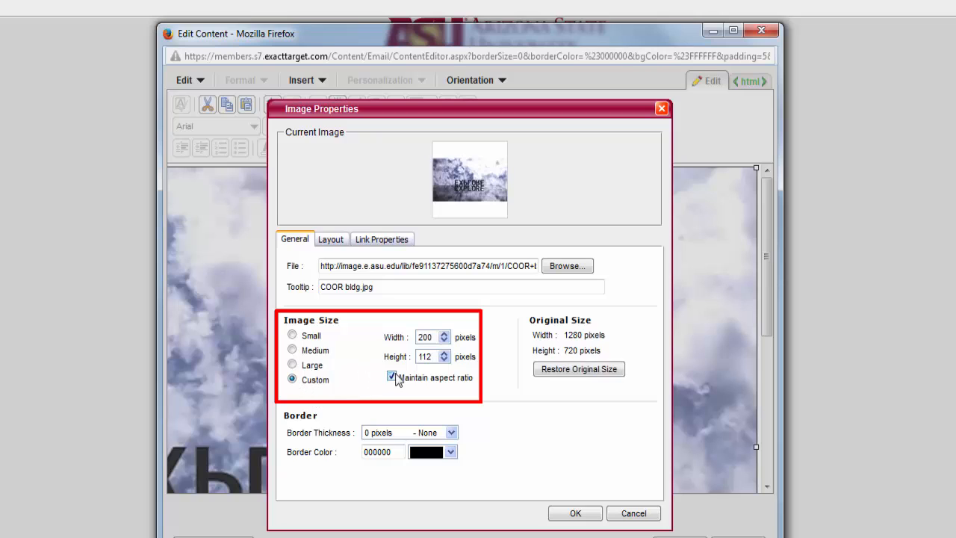
pyautogui.click(445, 335)
pyautogui.click(445, 335)
pyautogui.click(445, 336)
pyautogui.click(444, 335)
pyautogui.click(444, 335)
pyautogui.click(445, 336)
pyautogui.click(444, 335)
pyautogui.click(445, 335)
pyautogui.click(444, 336)
pyautogui.click(444, 335)
pyautogui.click(445, 336)
pyautogui.click(445, 335)
pyautogui.click(445, 335)
pyautogui.click(310, 366)
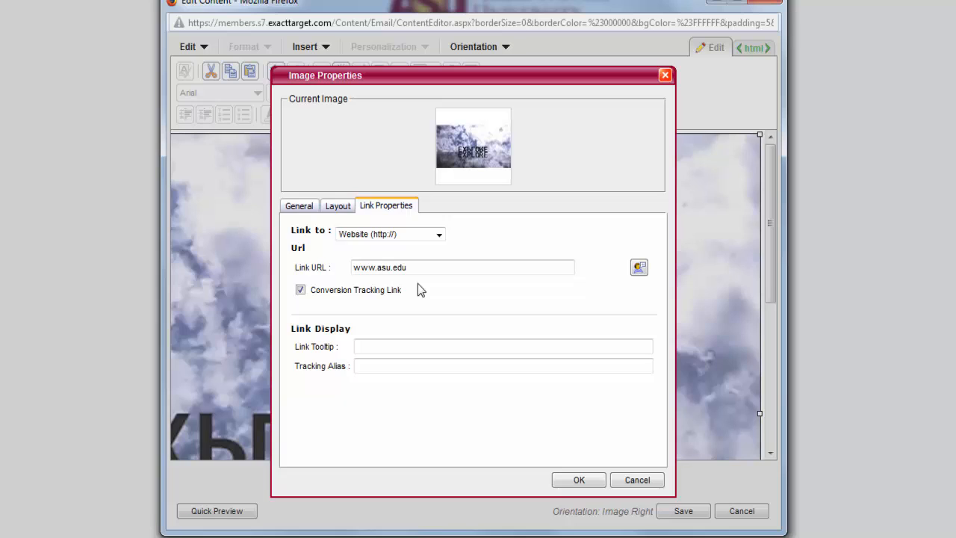
# Give the image link the tooltip "ASU website" and the tracking alias "ASU website homepage", and apply the image properties
pyautogui.click(402, 348)
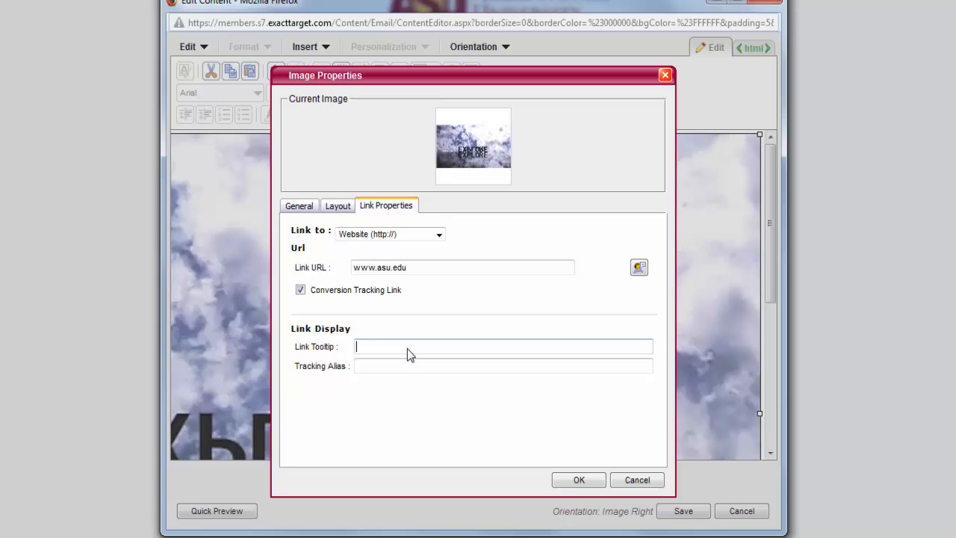
pyautogui.write('ASU website')
pyautogui.click(415, 369)
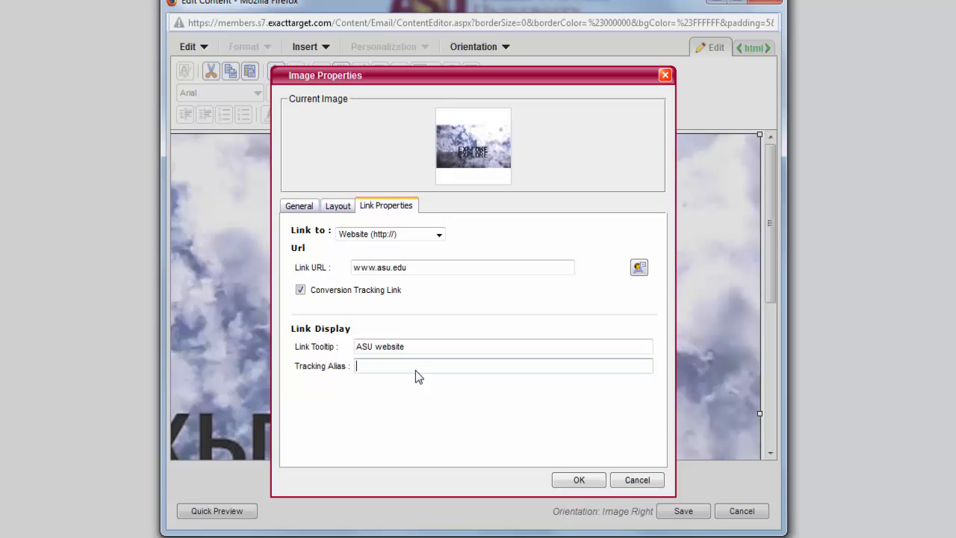
pyautogui.write('ASU website homepage')
pyautogui.press('Return')
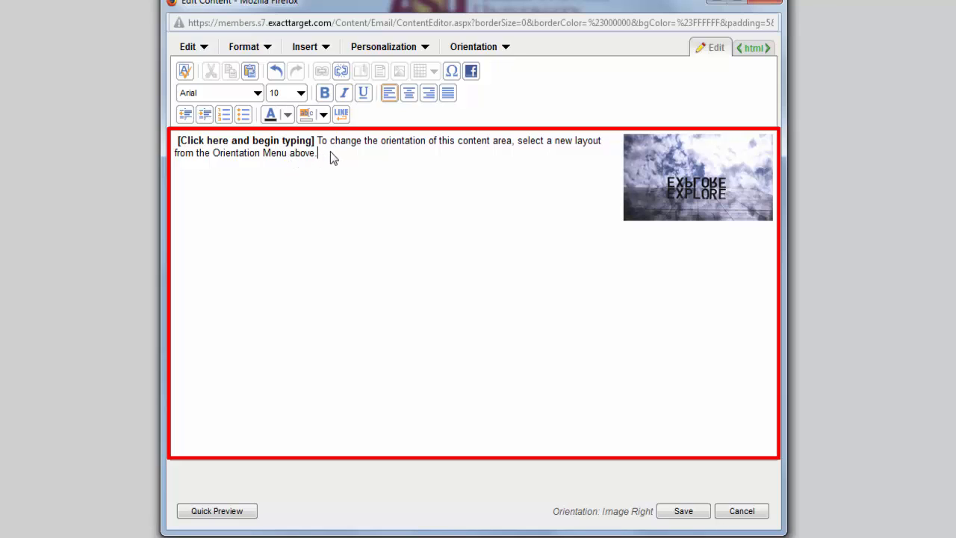
# Replace the placeholder text with "Free typing or you can copy and paste", and clear the text again
pyautogui.hotkey('ctrl', 'a')
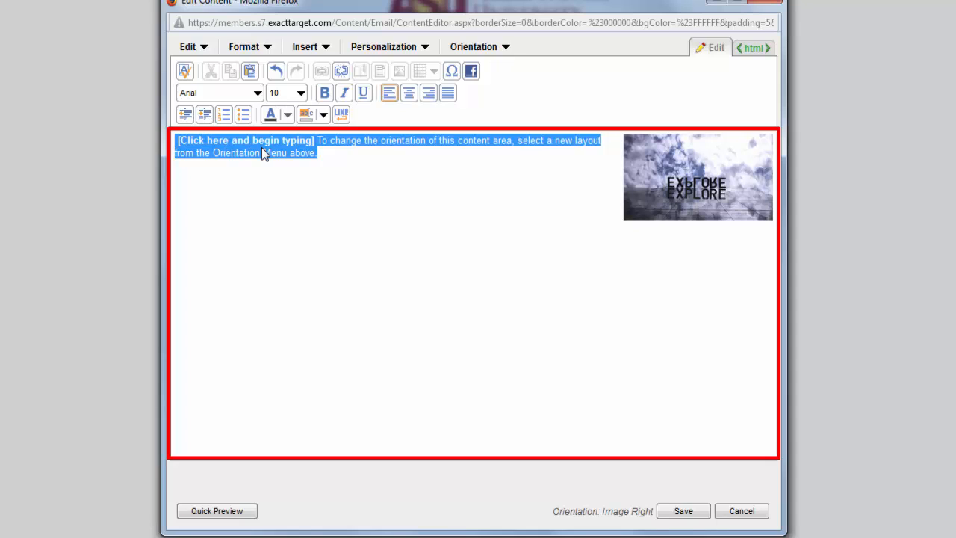
pyautogui.write('Free typing or you can')
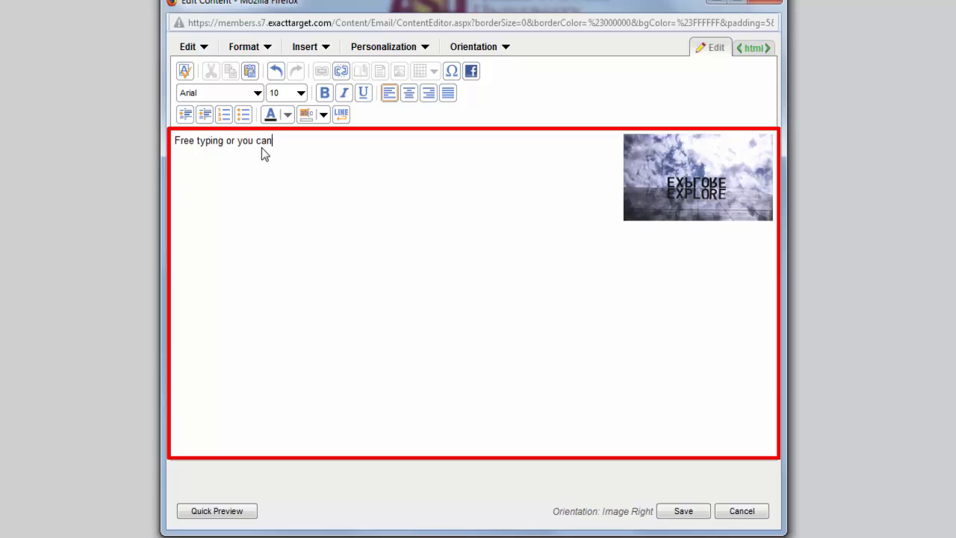
pyautogui.write(' cop')
pyautogui.press('BackSpace')
pyautogui.write('opy and paste.')
pyautogui.hotkey('ctrl', 'a')
pyautogui.press('Delete')
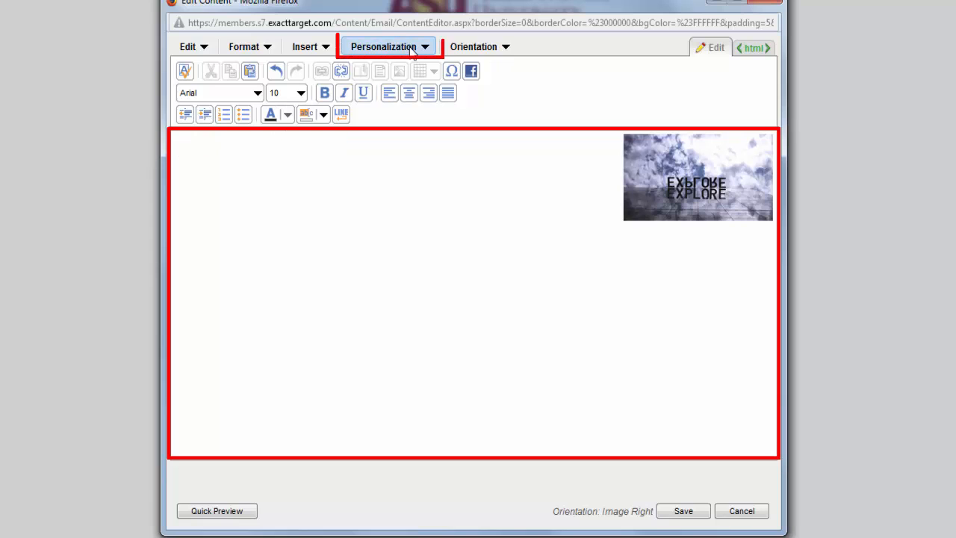
# Insert the First Name personalization field as the greeting, followed by a comma and a new paragraph
pyautogui.click(410, 47)
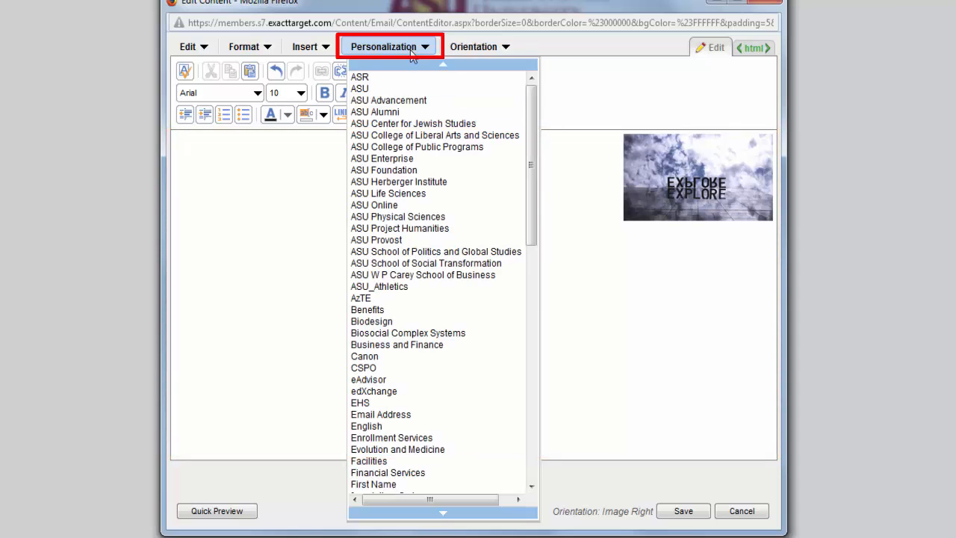
pyautogui.moveTo(530, 220); pyautogui.dragTo(530, 278)
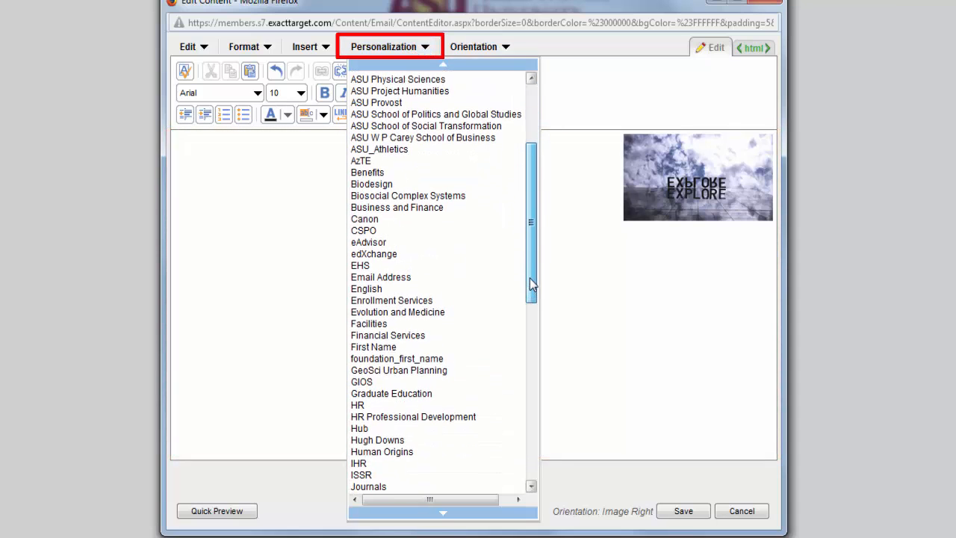
pyautogui.click(470, 350)
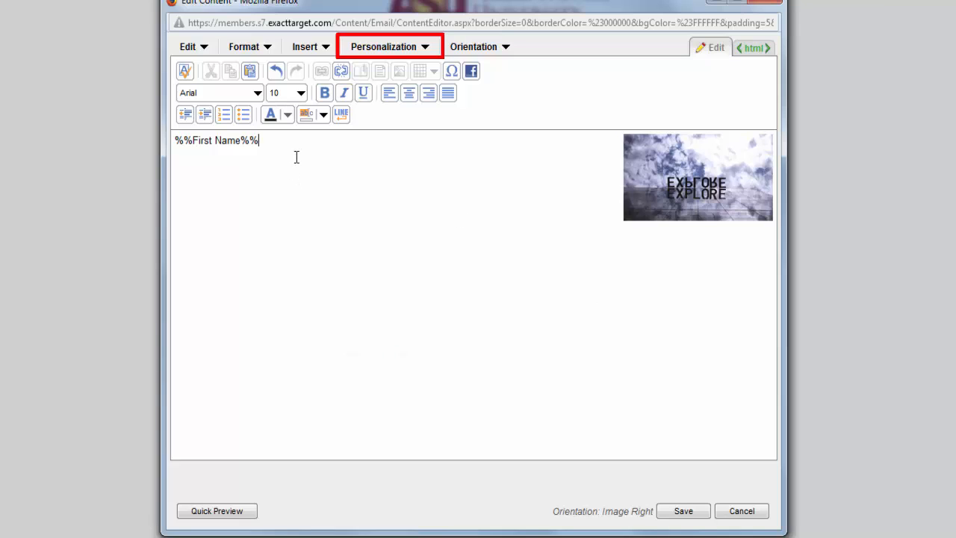
pyautogui.write(',')
pyautogui.press('Return')
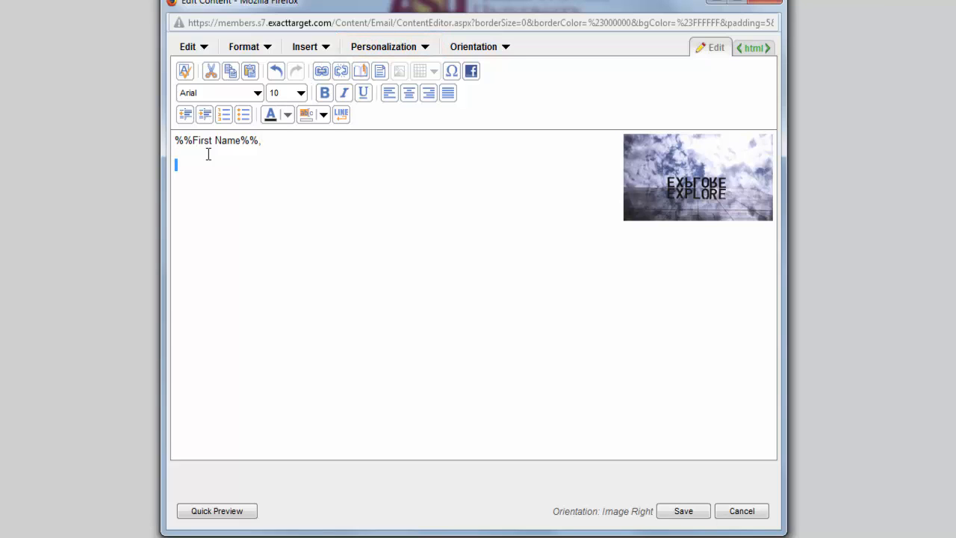
# Write the body sentence "Free type or copy and paste." below the greeting
pyautogui.write('Free ty')
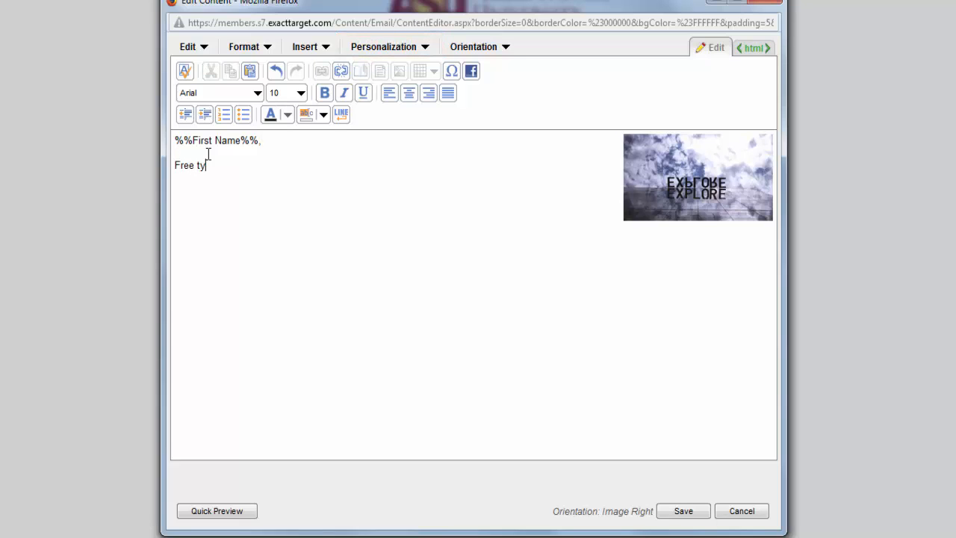
pyautogui.write('pe or copy and poas')
pyautogui.press('BackSpace')
pyautogui.press('BackSpace')
pyautogui.press('BackSpace')
pyautogui.write('aste.')
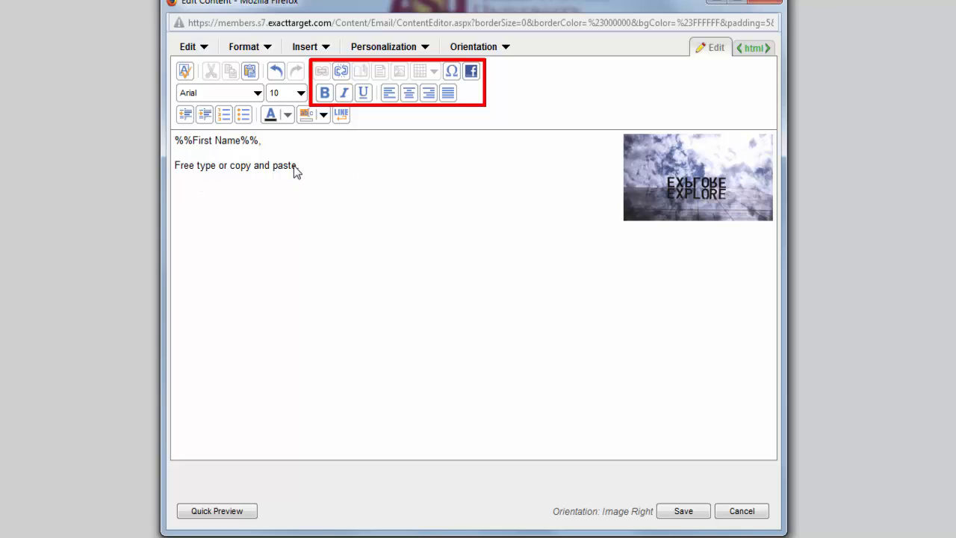
# Try bold and italic on the First Name greeting line and remove both styles
pyautogui.tripleClick(178, 139)
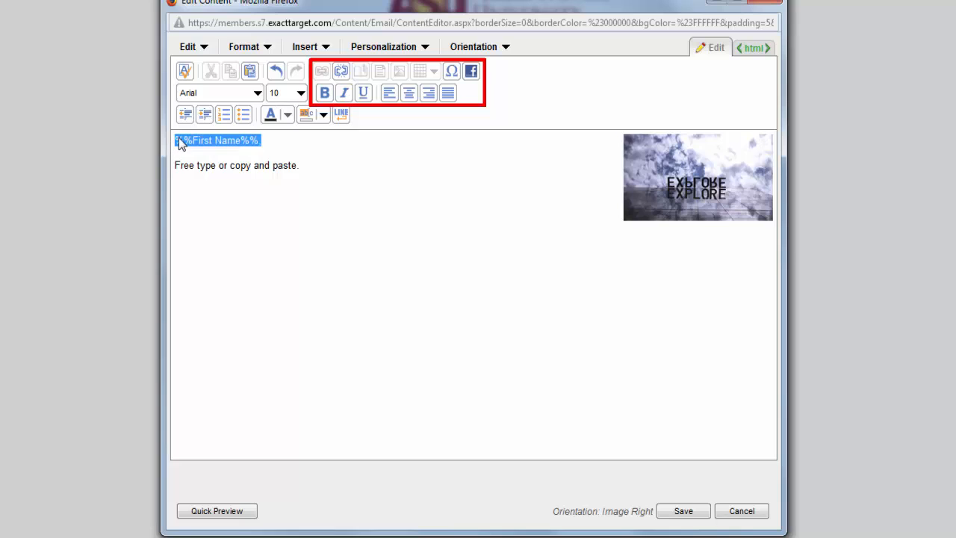
pyautogui.click(326, 92)
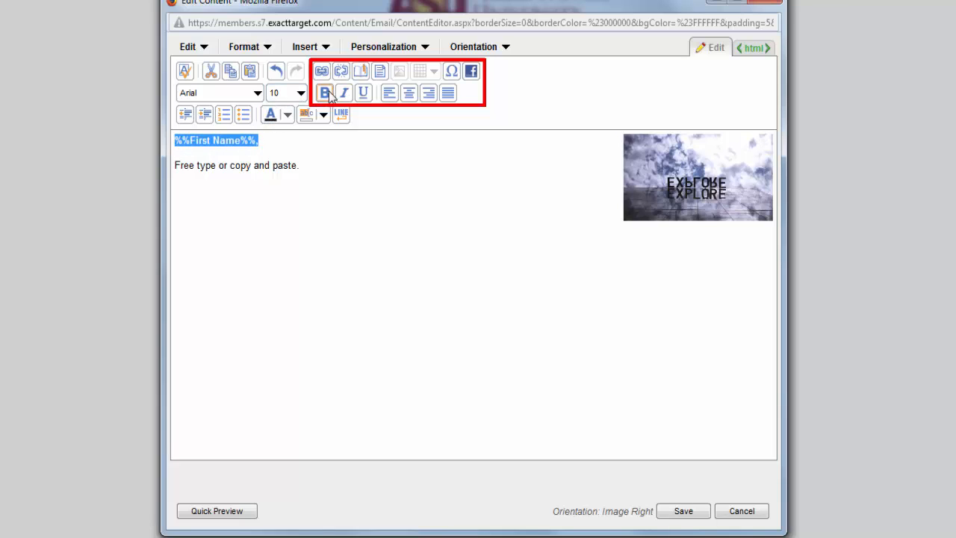
pyautogui.click(343, 94)
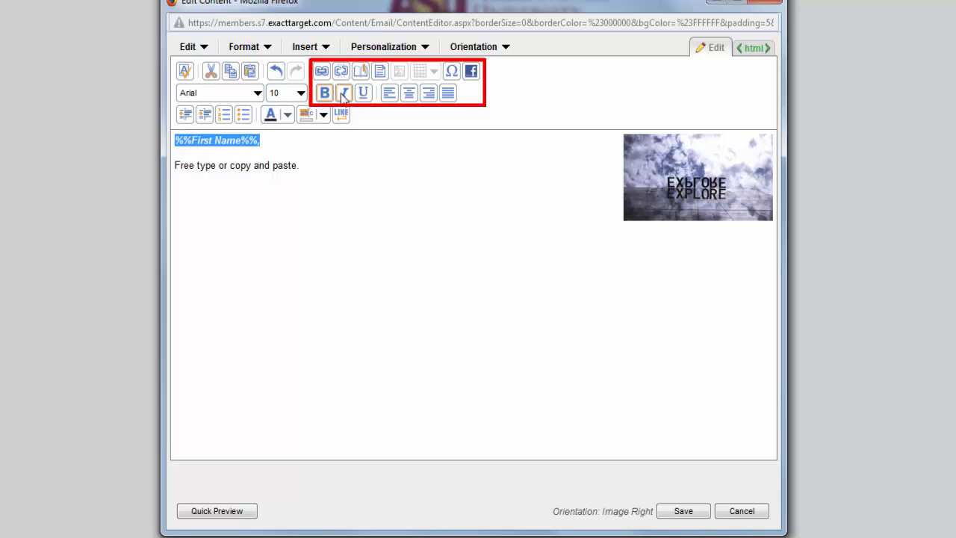
pyautogui.click(343, 92)
pyautogui.click(325, 93)
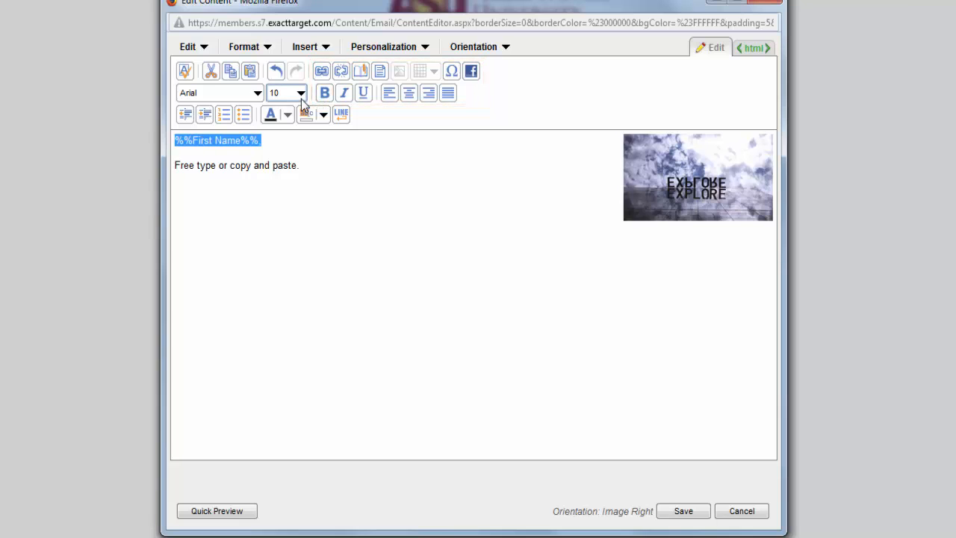
# Try 12-point Arial on the First Name greeting line
pyautogui.click(301, 94)
pyautogui.click(278, 151)
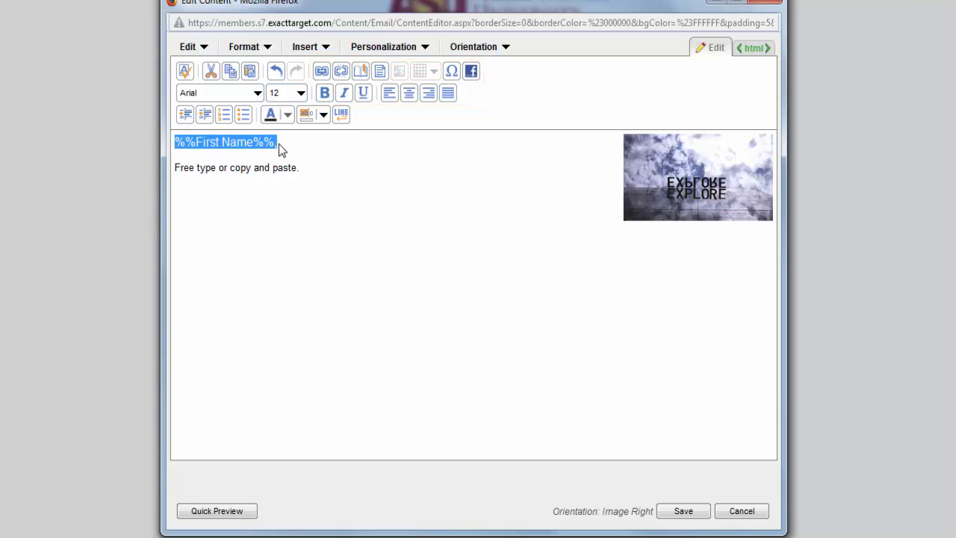
pyautogui.click(257, 94)
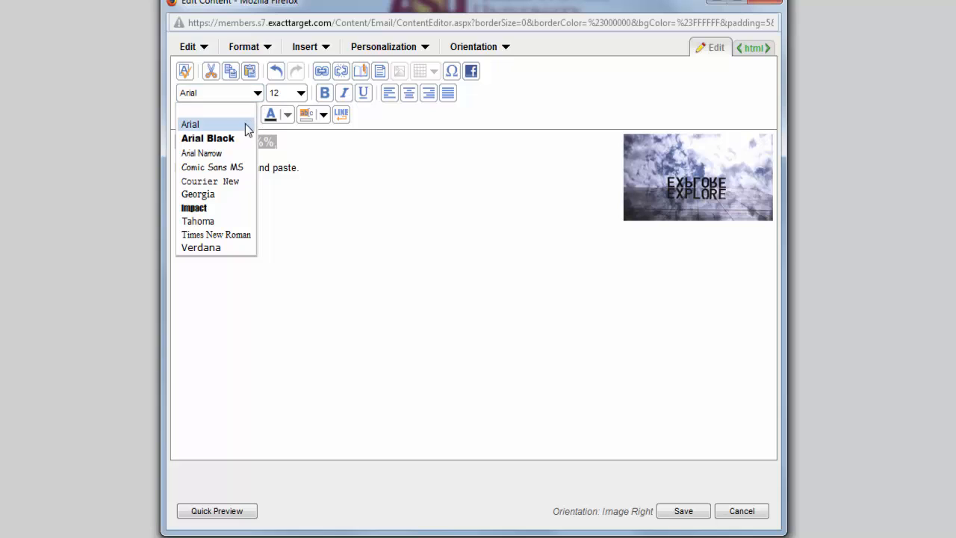
pyautogui.click(247, 125)
# Add the text "ASU website" after the body sentence "Free type or copy and paste."
pyautogui.click(315, 162)
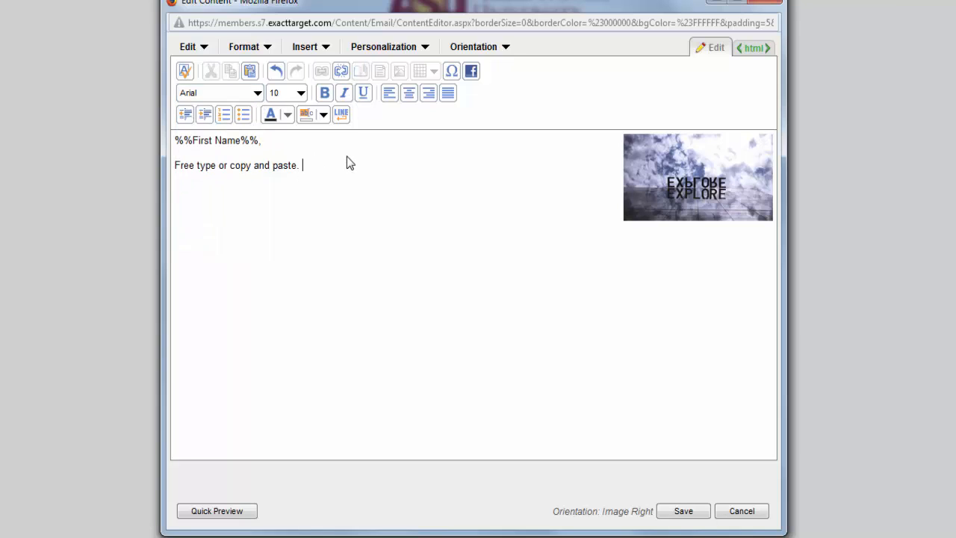
pyautogui.write('ASU website')
pyautogui.moveTo(357, 166); pyautogui.dragTo(302, 165)
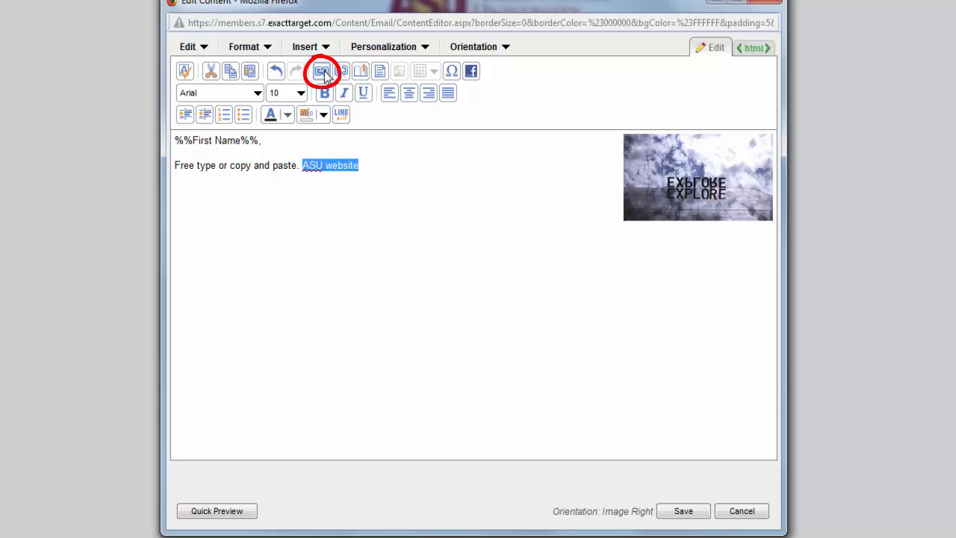
pyautogui.click(324, 74)
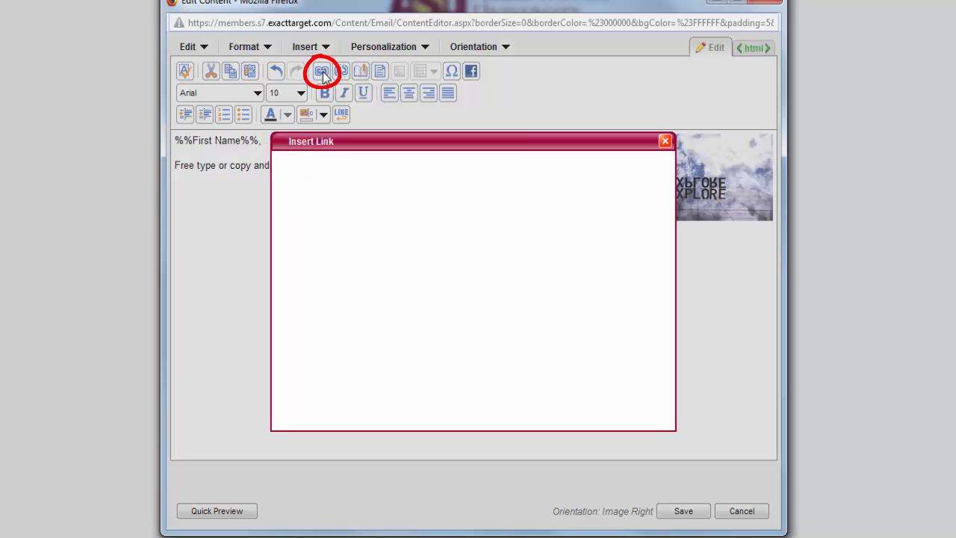
pyautogui.click(457, 210)
pyautogui.write('www.asu.edu')
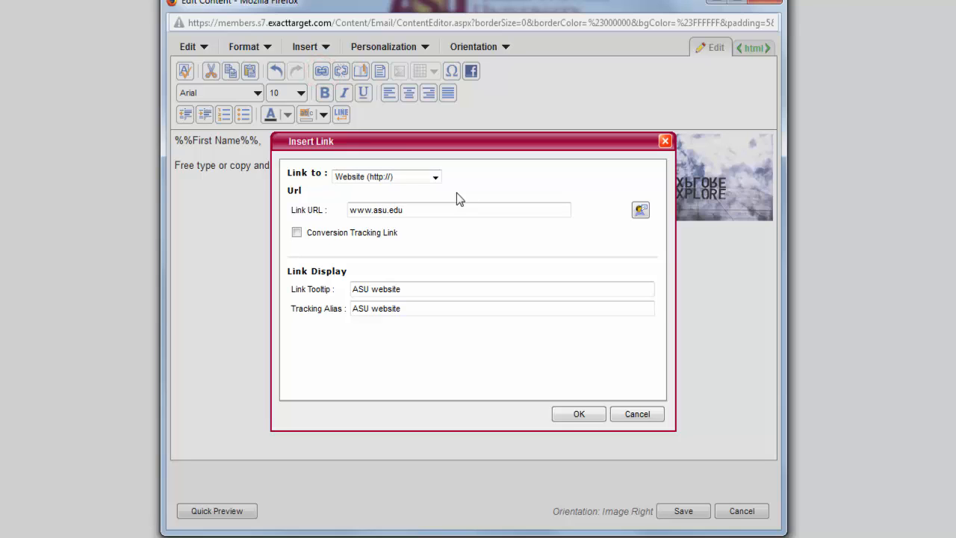
pyautogui.click(296, 233)
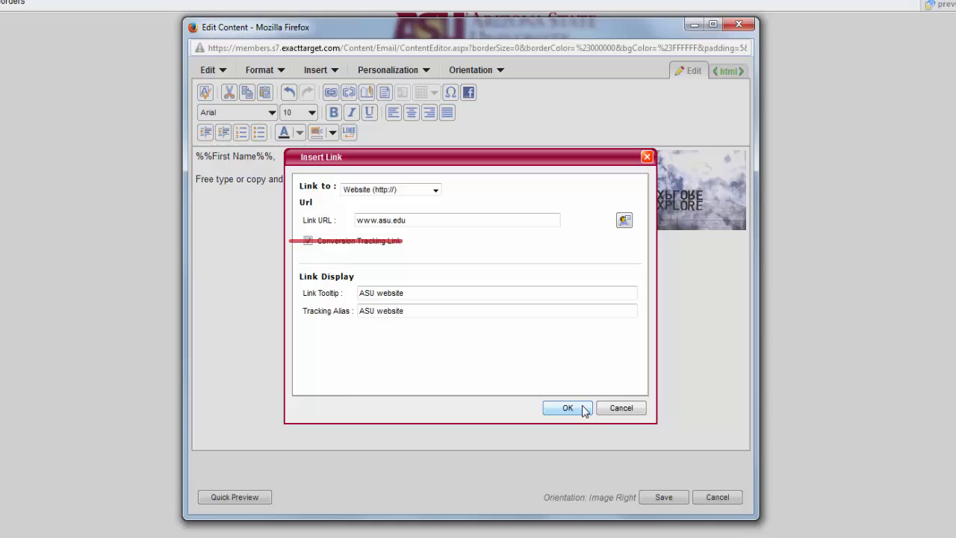
pyautogui.click(580, 414)
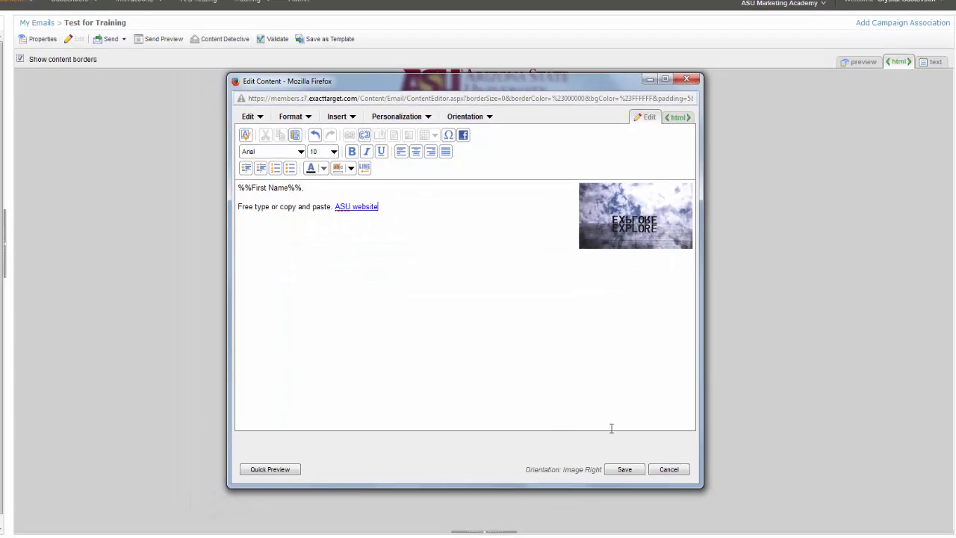
pyautogui.click(625, 471)
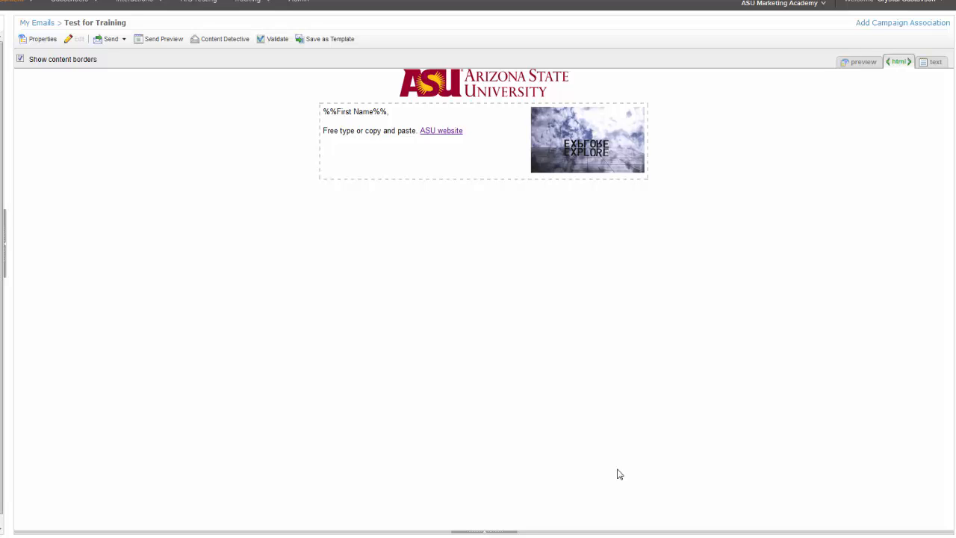
# Preview the email in mobile view and return the preview to desktop view
pyautogui.click(857, 67)
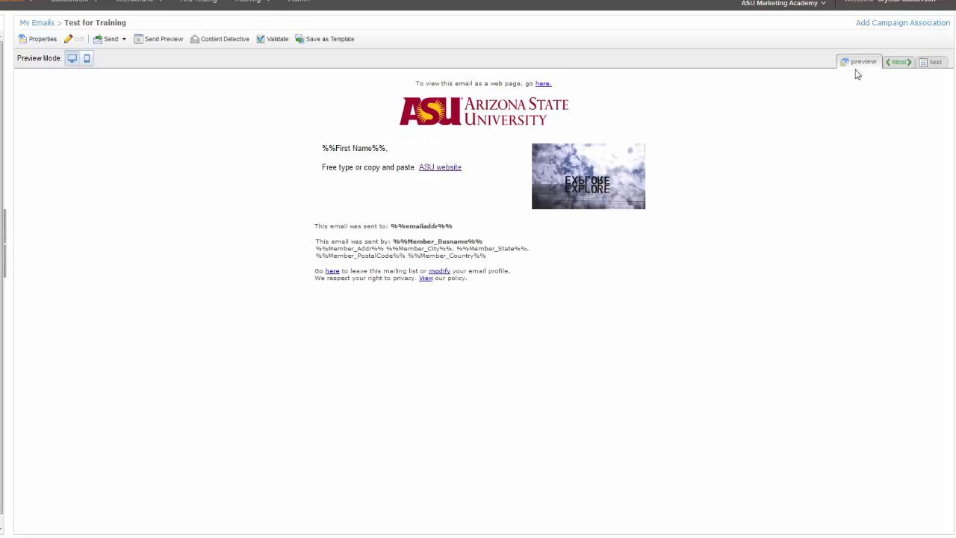
pyautogui.click(85, 62)
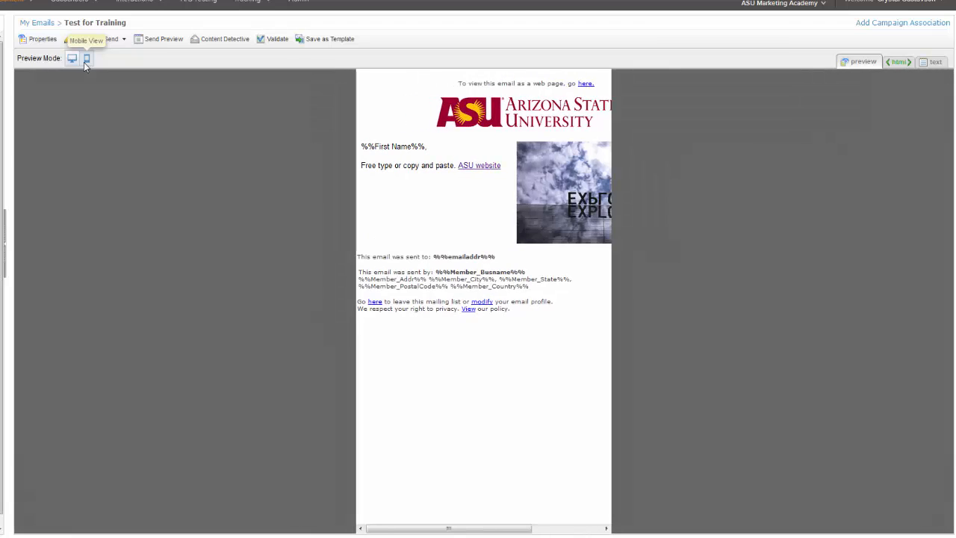
pyautogui.click(73, 59)
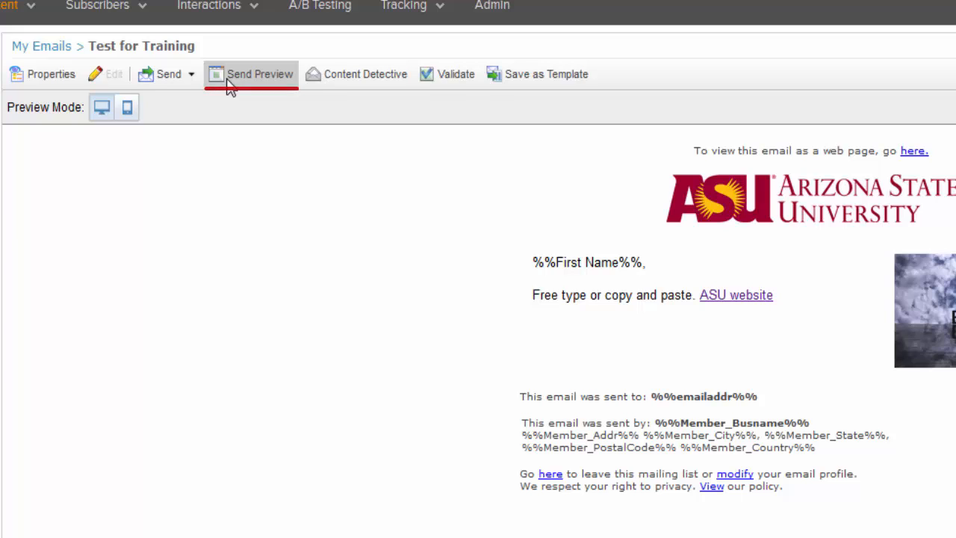
# Check the available send types and the Send Preview criteria, and return to editing the email
pyautogui.click(189, 74)
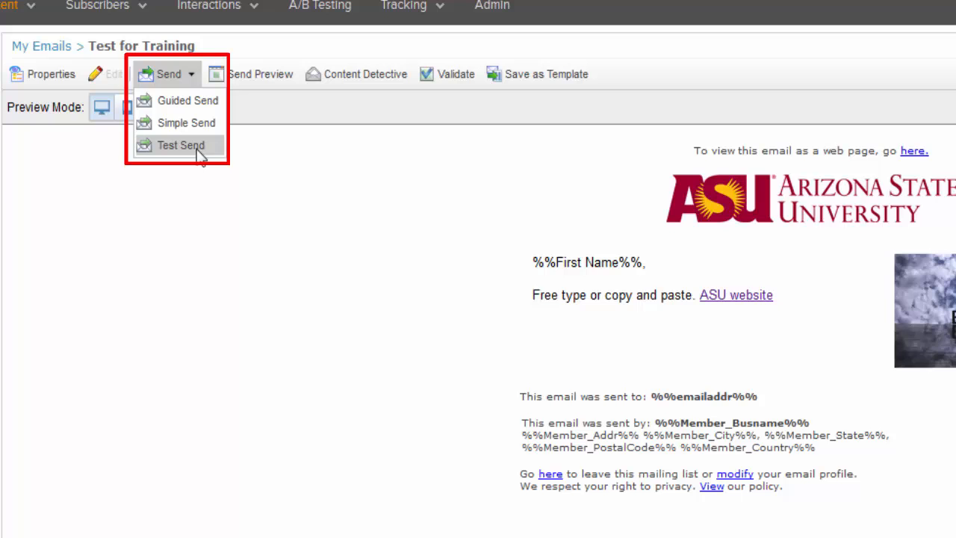
pyautogui.click(247, 84)
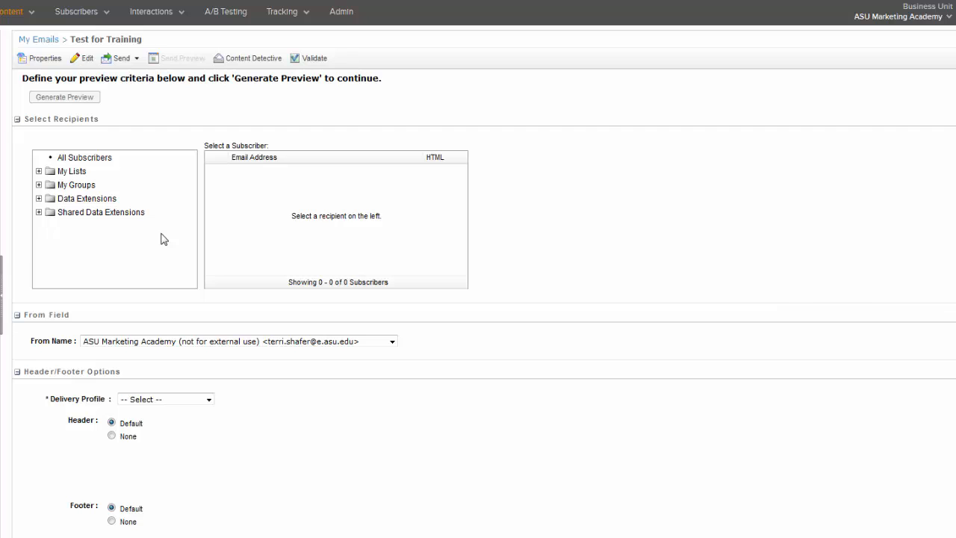
pyautogui.click(73, 64)
# Send a test of the email to the prefilled recipient address using Test Send
pyautogui.click(124, 58)
pyautogui.click(152, 112)
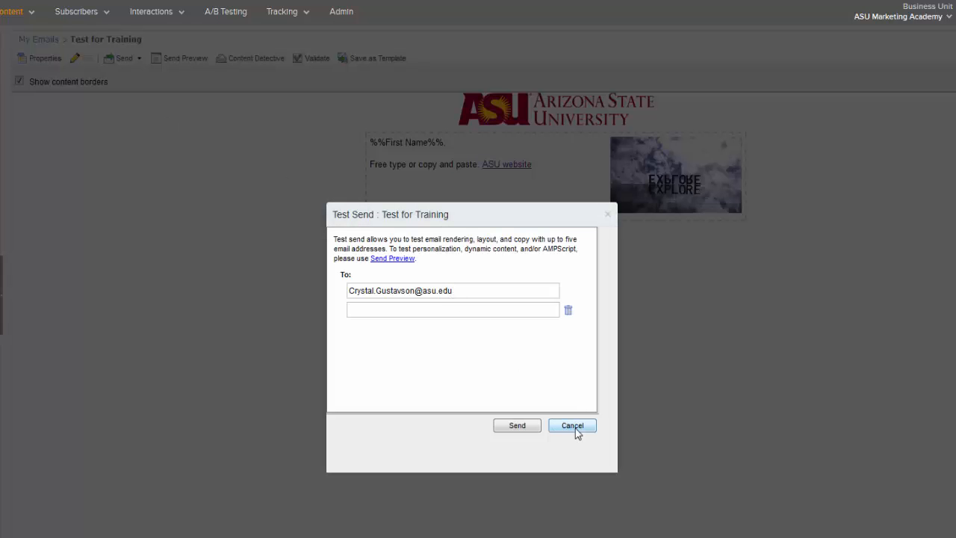
pyautogui.click(516, 429)
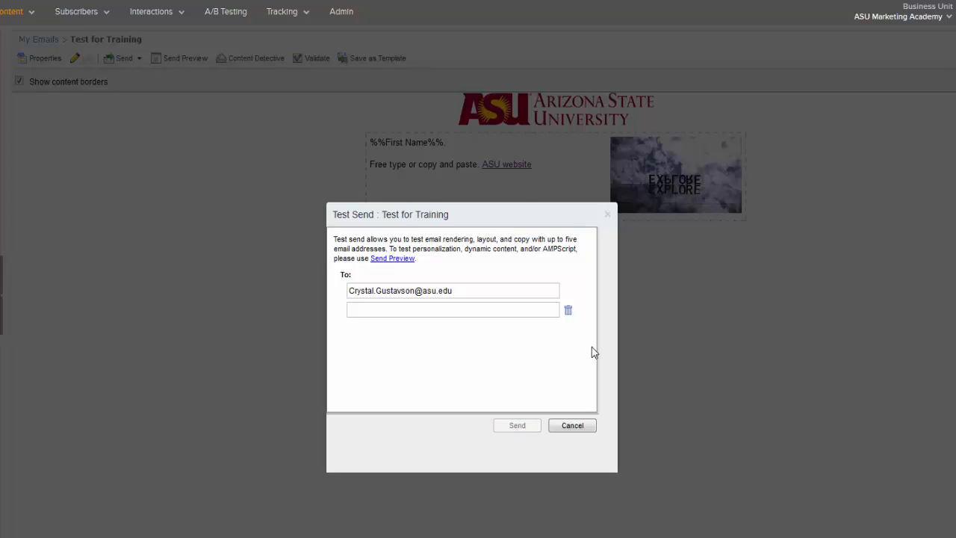